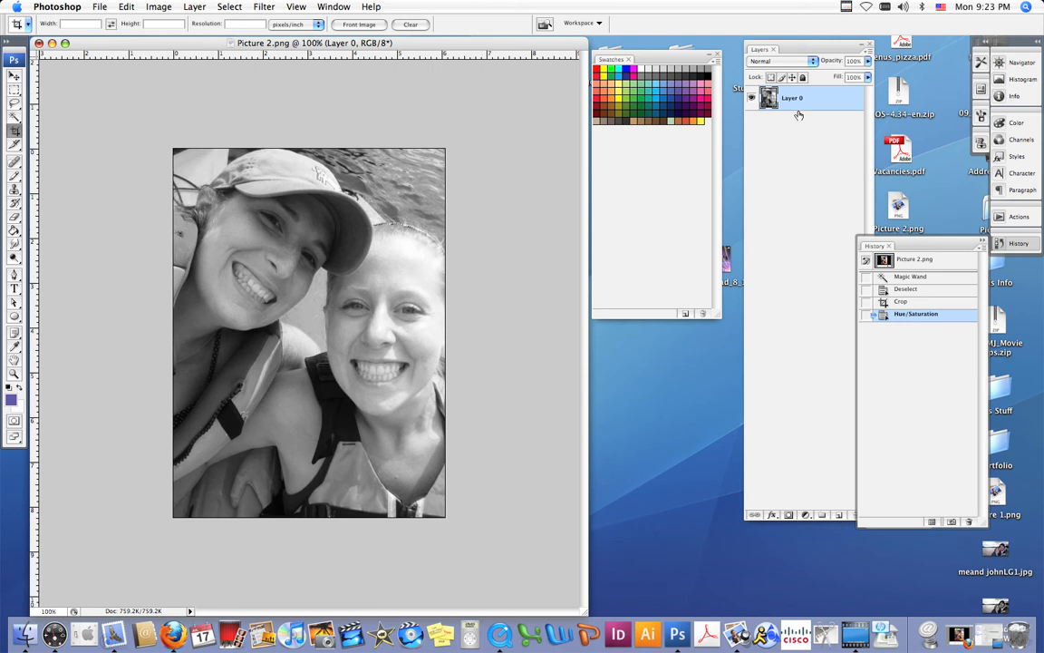
Rename Layer 0 as "Main Photo"
{"action": "left_click_drag", "start_coordinate": [797, 110], "coordinate": [639, 187]}
{"action": "type", "text": "Main1"}
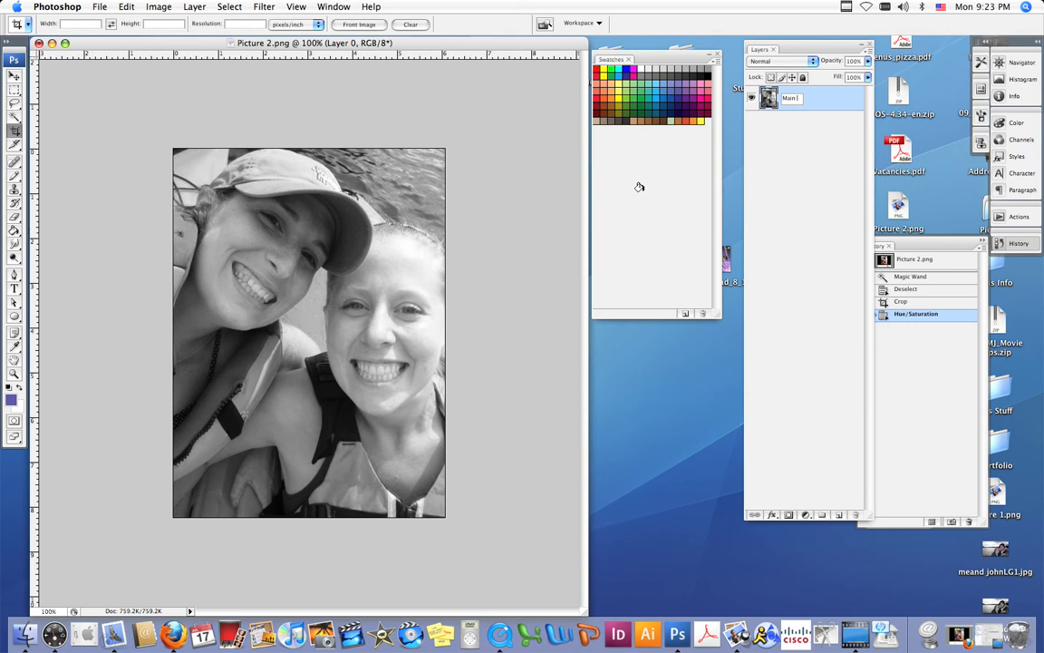
{"action": "type", "text": "oto"}
{"action": "key", "text": "Return"}
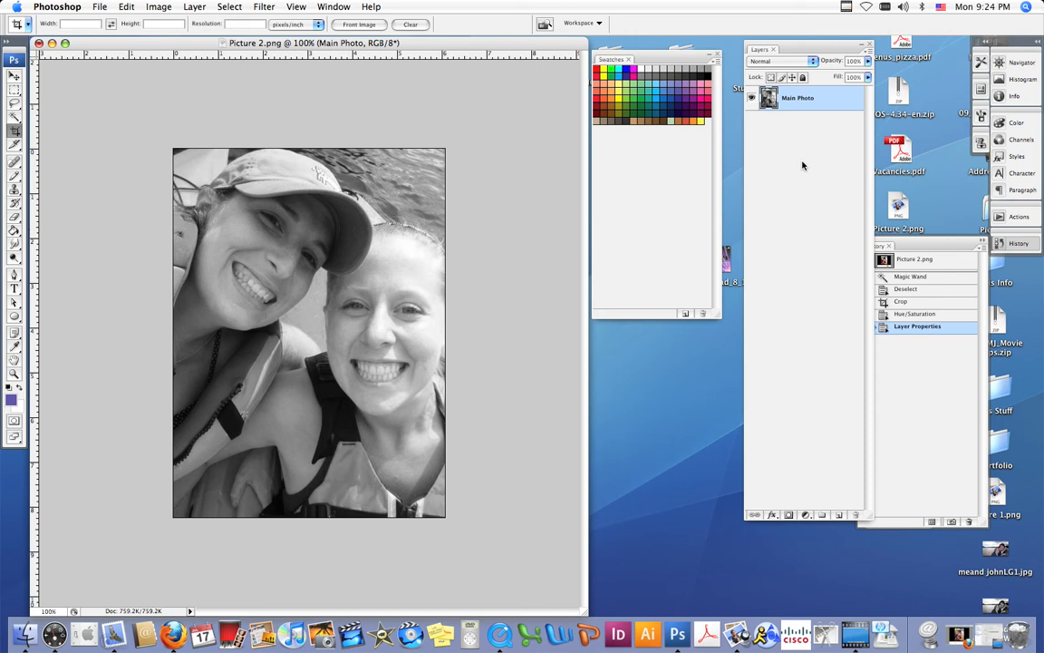
Add a Threshold adjustment layer above Main Photo with a threshold level of 122
{"action": "left_click", "coordinate": [806, 515]}
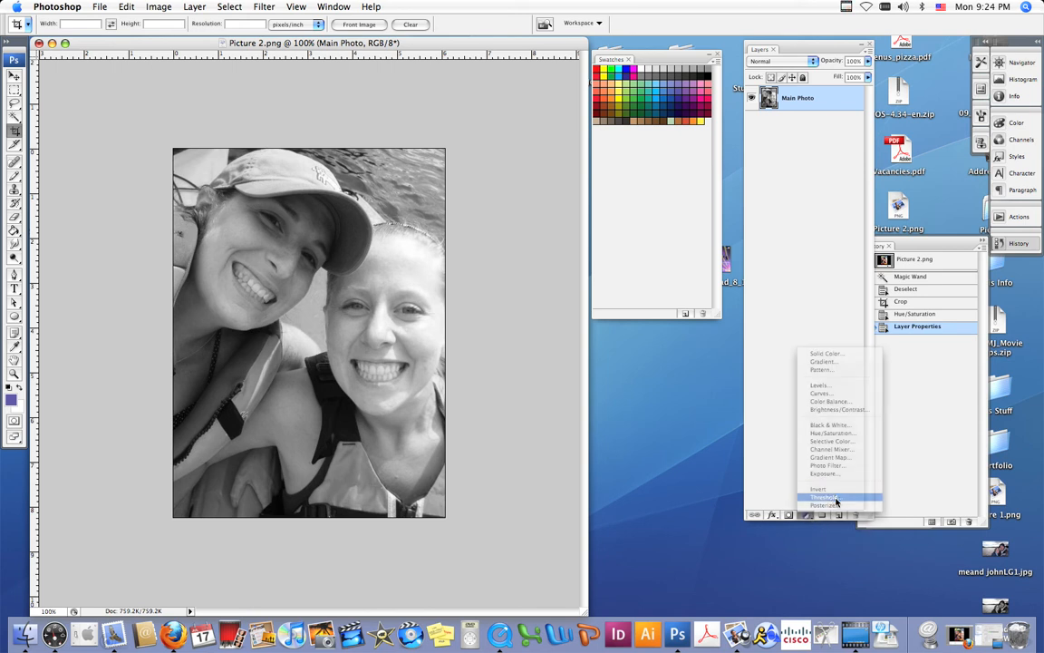
{"action": "left_click", "coordinate": [836, 502]}
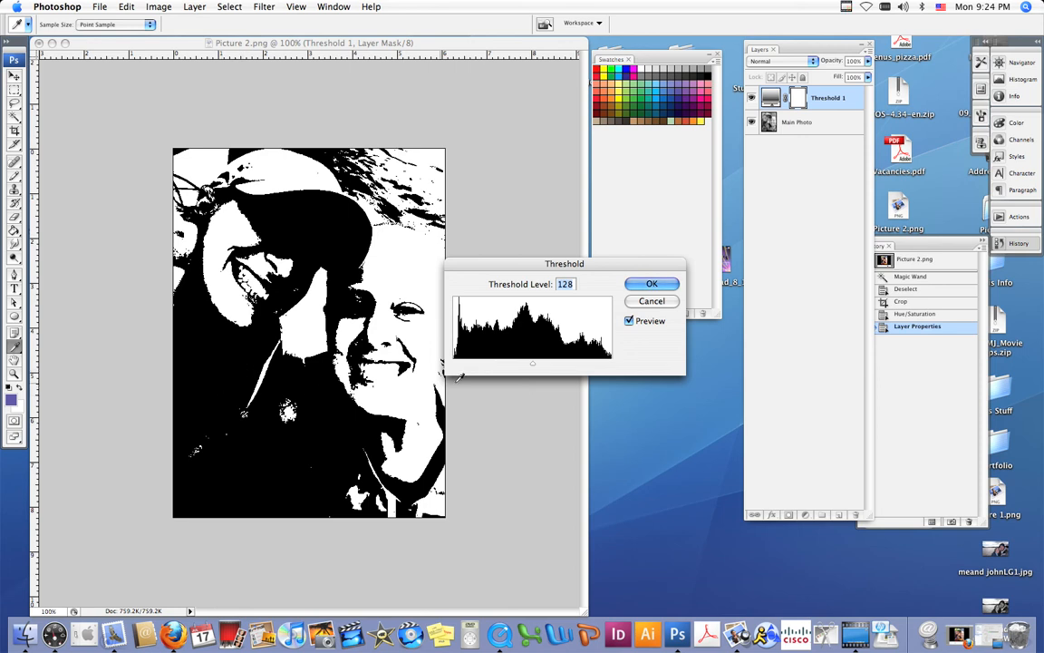
{"action": "left_click_drag", "start_coordinate": [533, 365], "coordinate": [528, 364]}
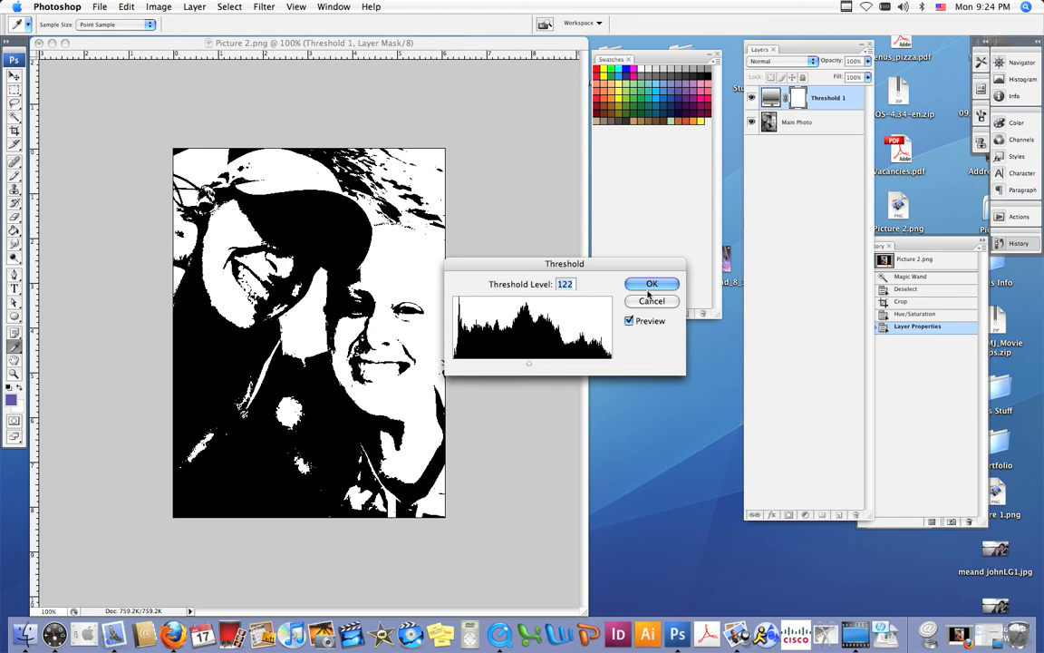
{"action": "left_click", "coordinate": [657, 285]}
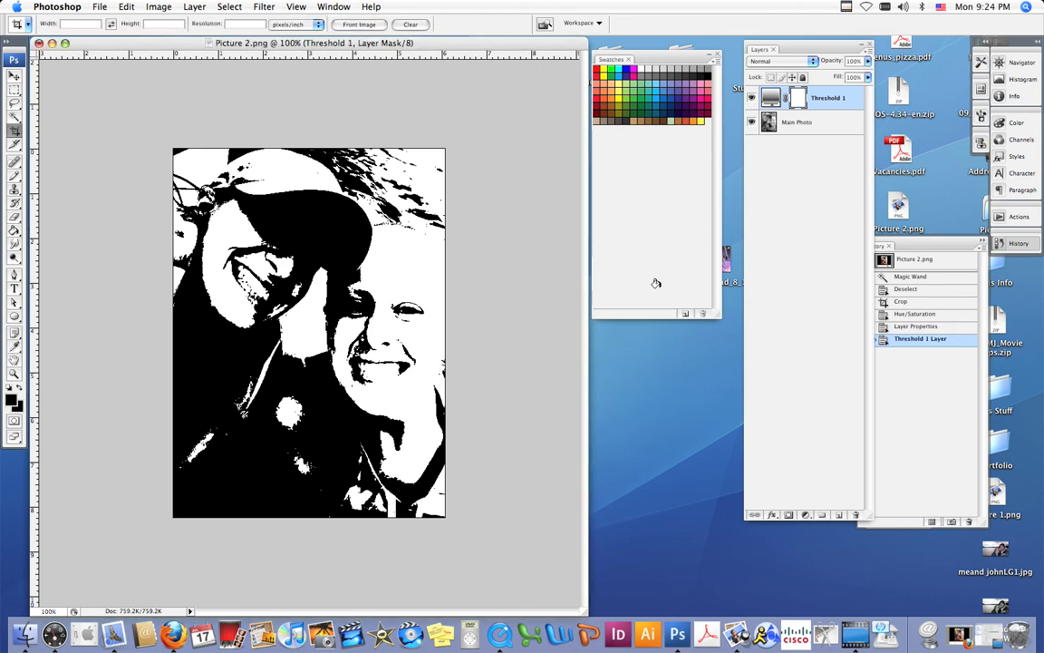
{"action": "left_click", "coordinate": [90, 7]}
{"action": "left_click", "coordinate": [127, 143]}
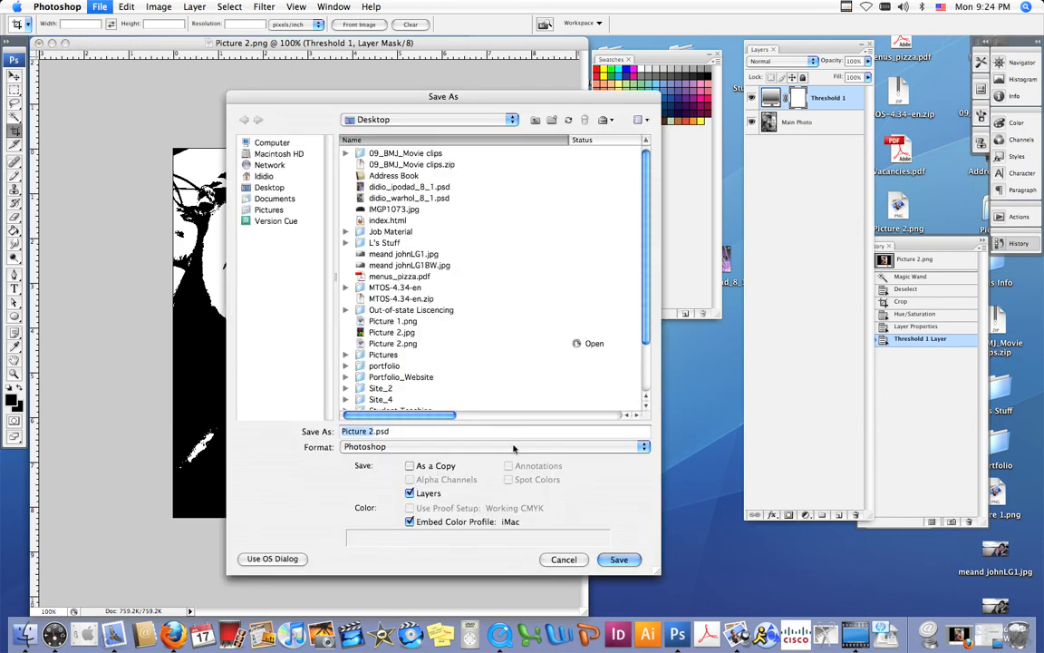
{"action": "left_click", "coordinate": [441, 202]}
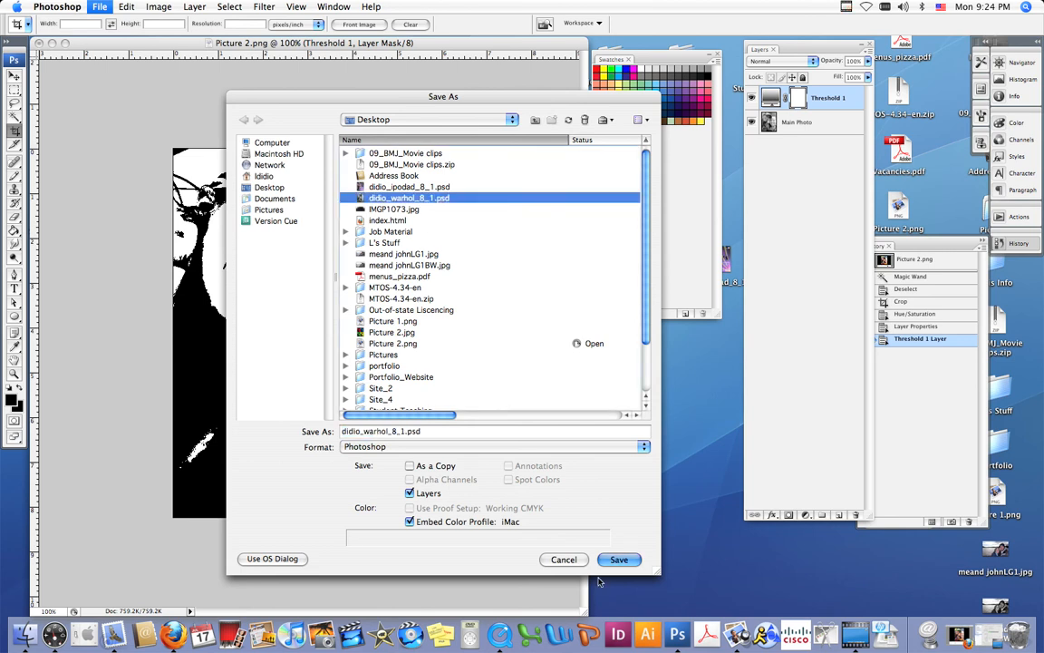
{"action": "left_click", "coordinate": [619, 560]}
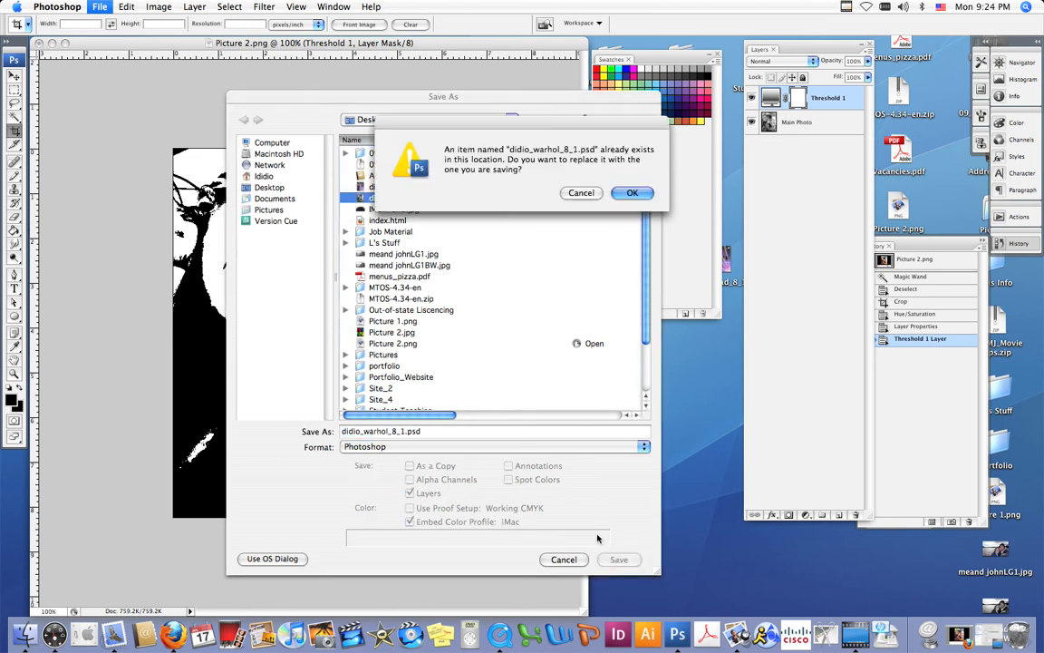
{"action": "left_click", "coordinate": [632, 192]}
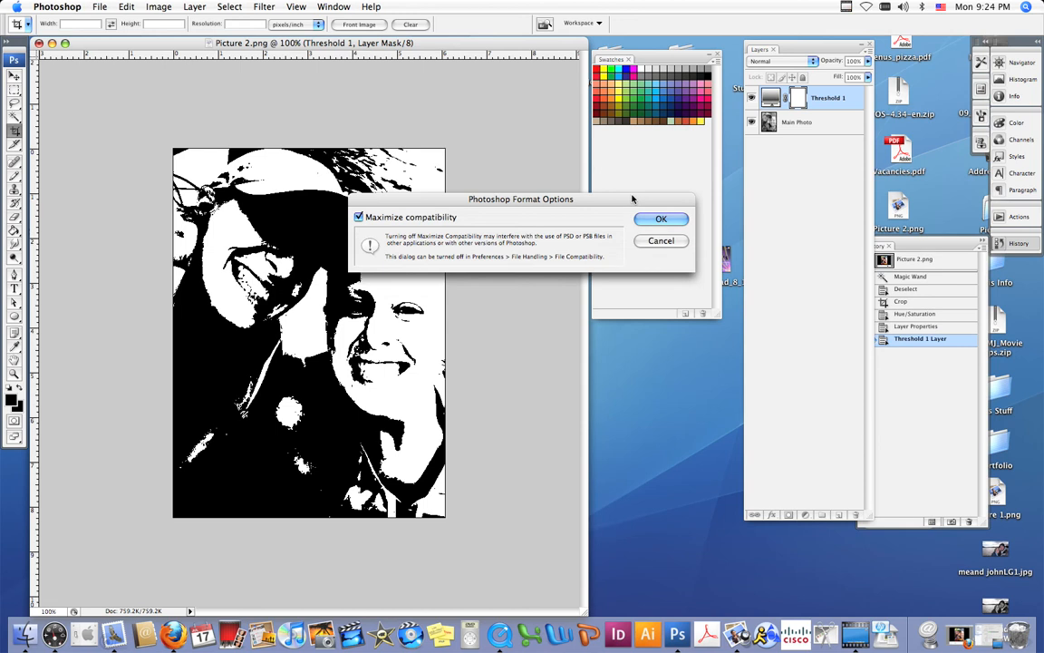
{"action": "left_click", "coordinate": [660, 243]}
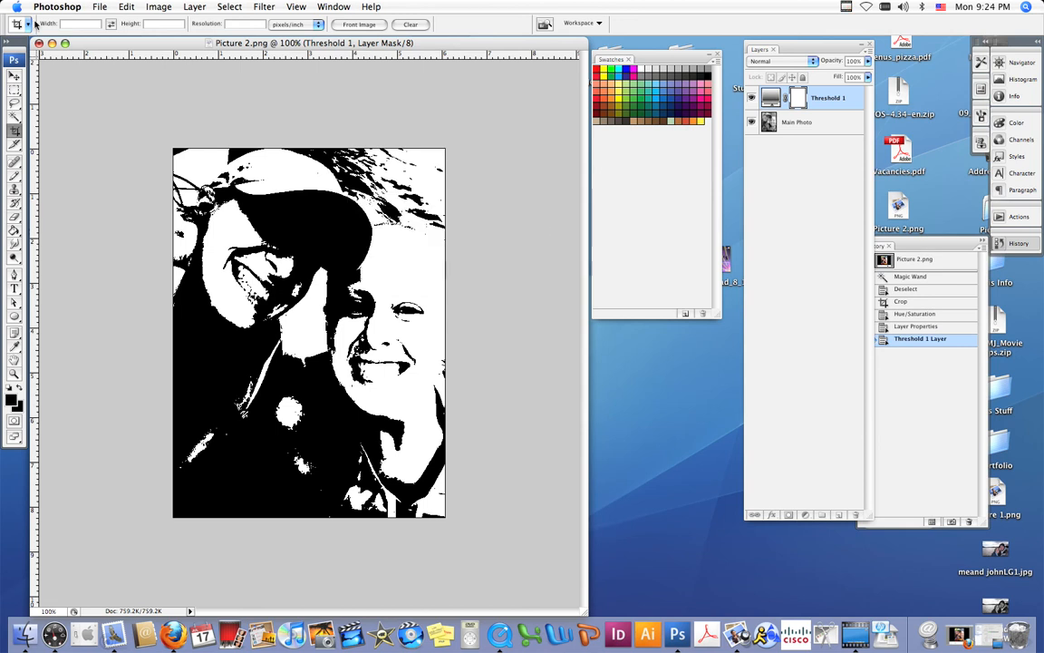
Save the document in Photoshop format with layers, replacing the existing Warhol .psd file on the Desktop
{"action": "left_click", "coordinate": [99, 7]}
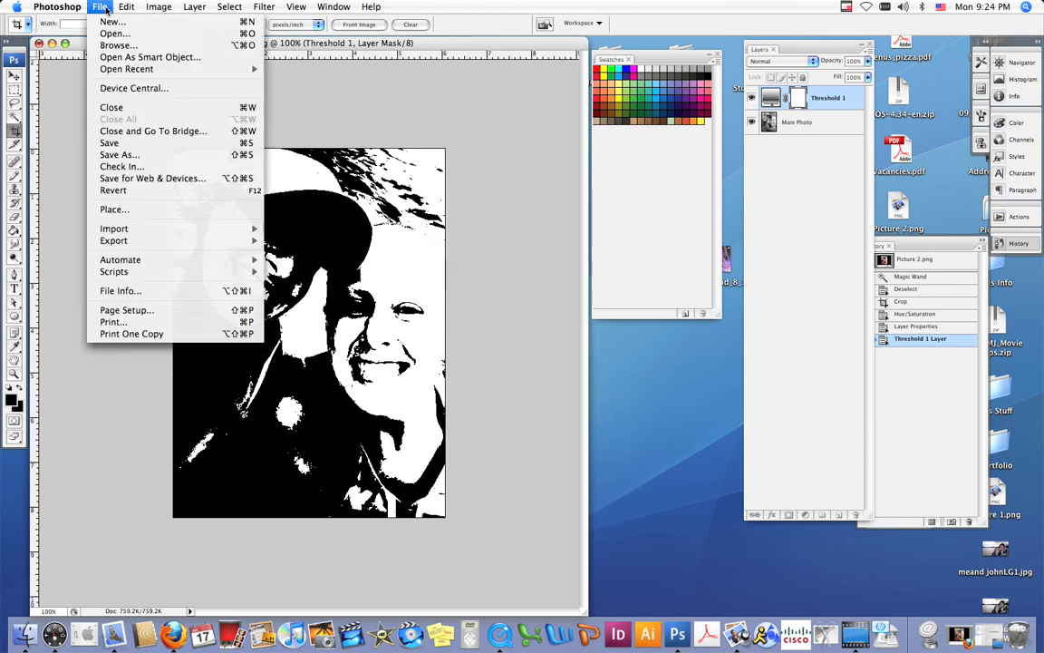
{"action": "left_click", "coordinate": [171, 159]}
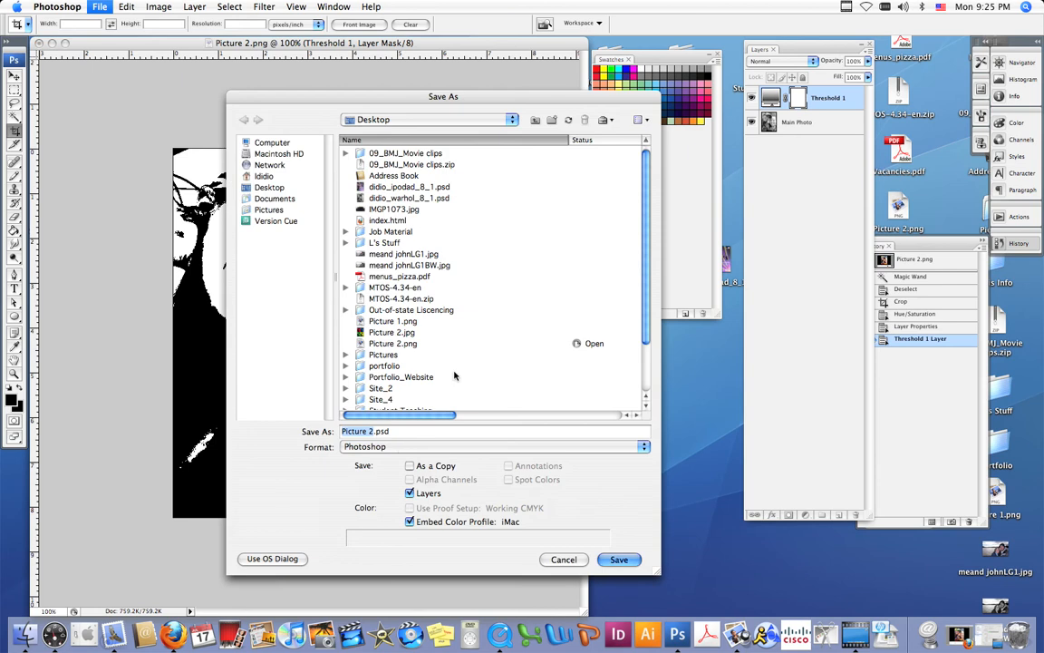
{"action": "left_click", "coordinate": [393, 447]}
{"action": "left_click", "coordinate": [392, 447]}
{"action": "left_click", "coordinate": [425, 198]}
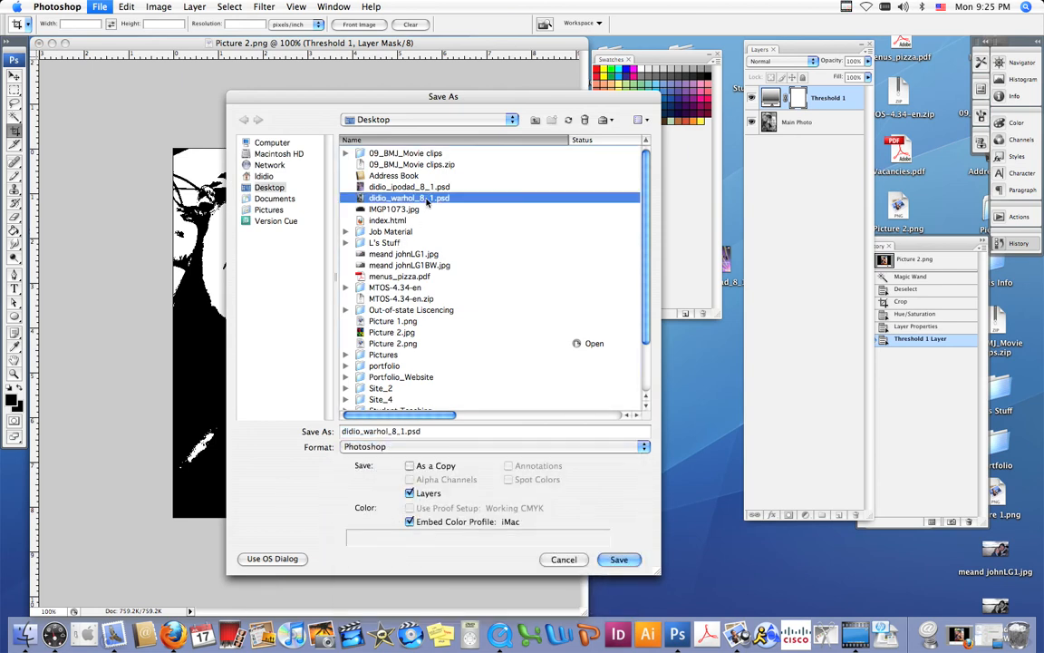
{"action": "left_click", "coordinate": [619, 559]}
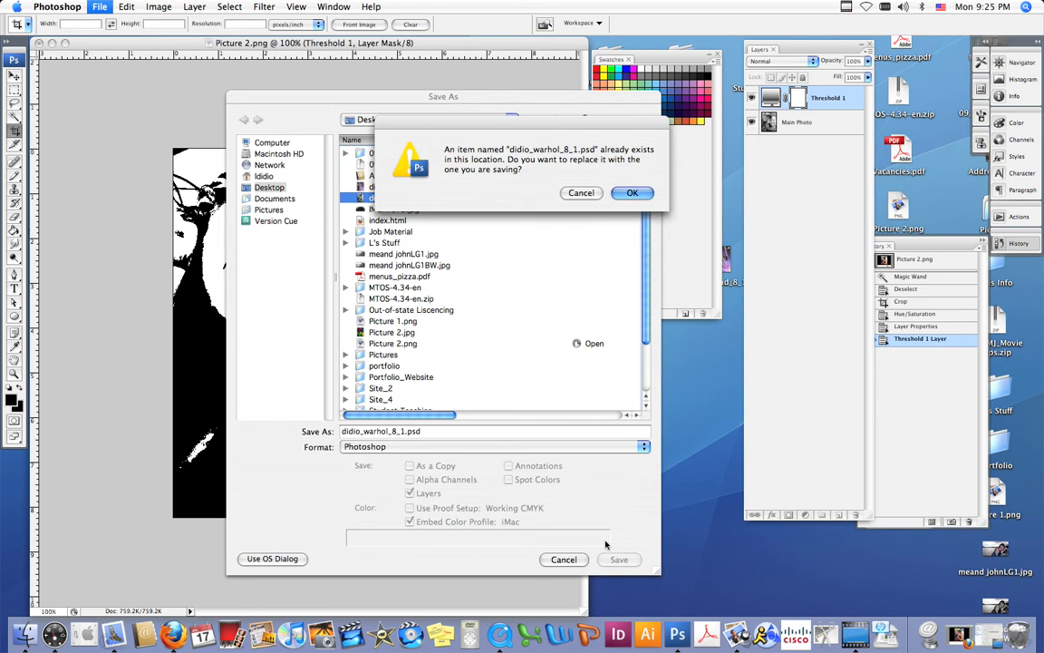
{"action": "left_click", "coordinate": [624, 193]}
{"action": "key", "text": "Return"}
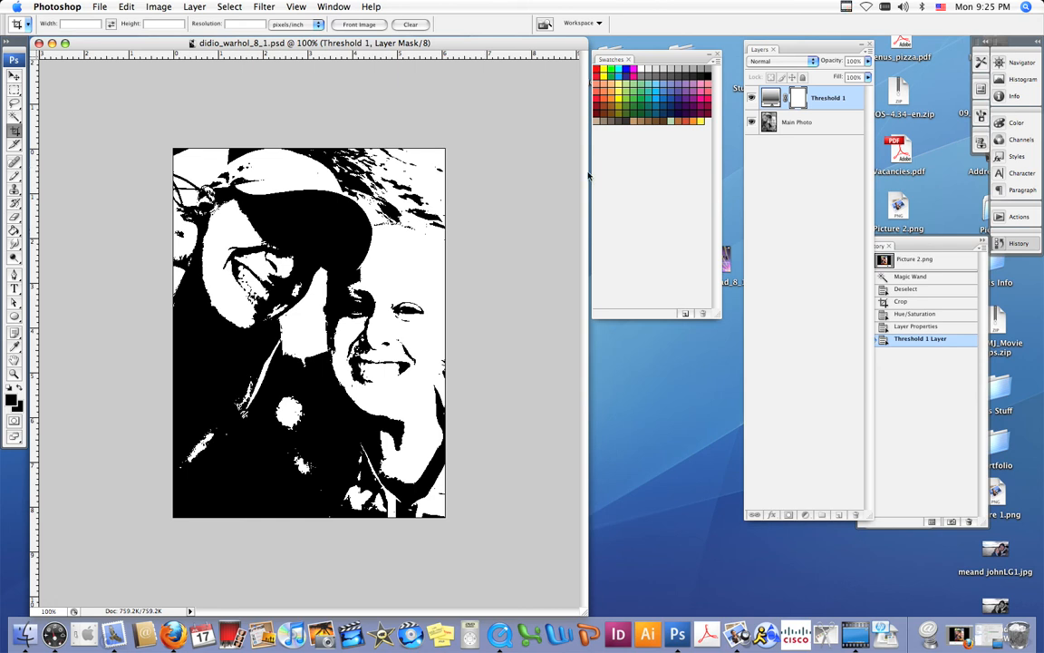
Lower the Threshold 1 layer's opacity to 50% and duplicate the Main Photo layer
{"action": "left_click", "coordinate": [844, 107]}
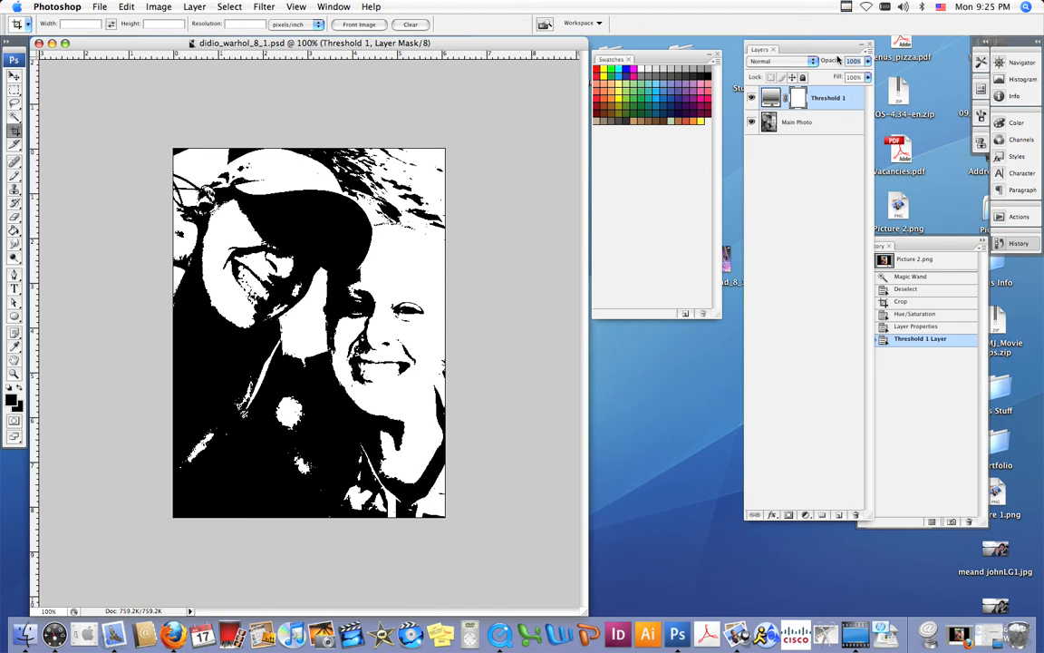
{"action": "left_click_drag", "start_coordinate": [838, 60], "coordinate": [793, 60]}
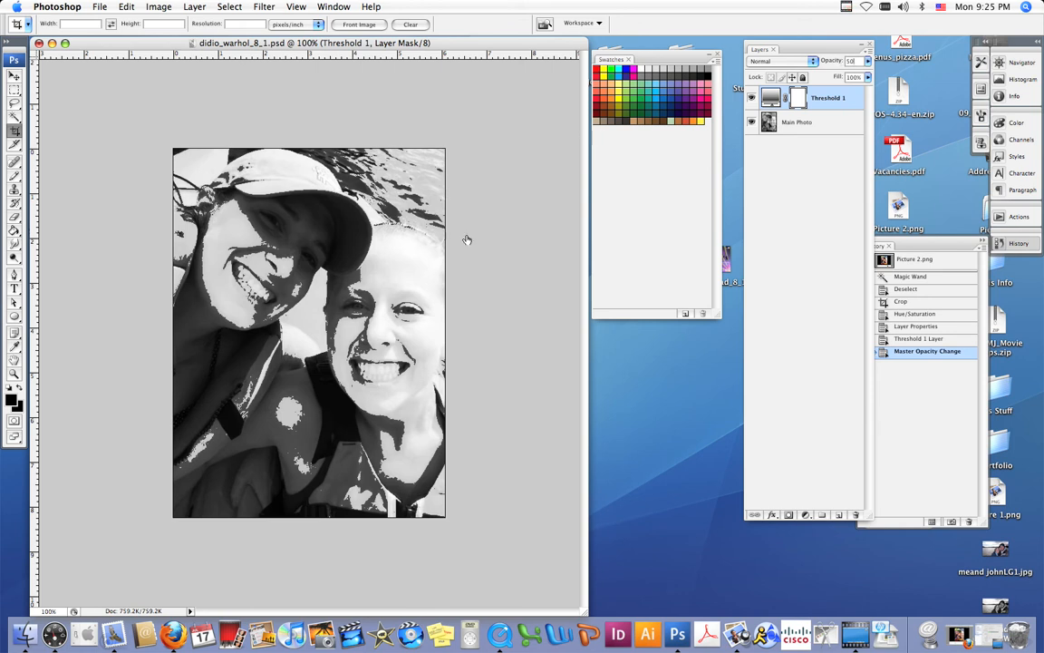
{"action": "left_click", "coordinate": [763, 116]}
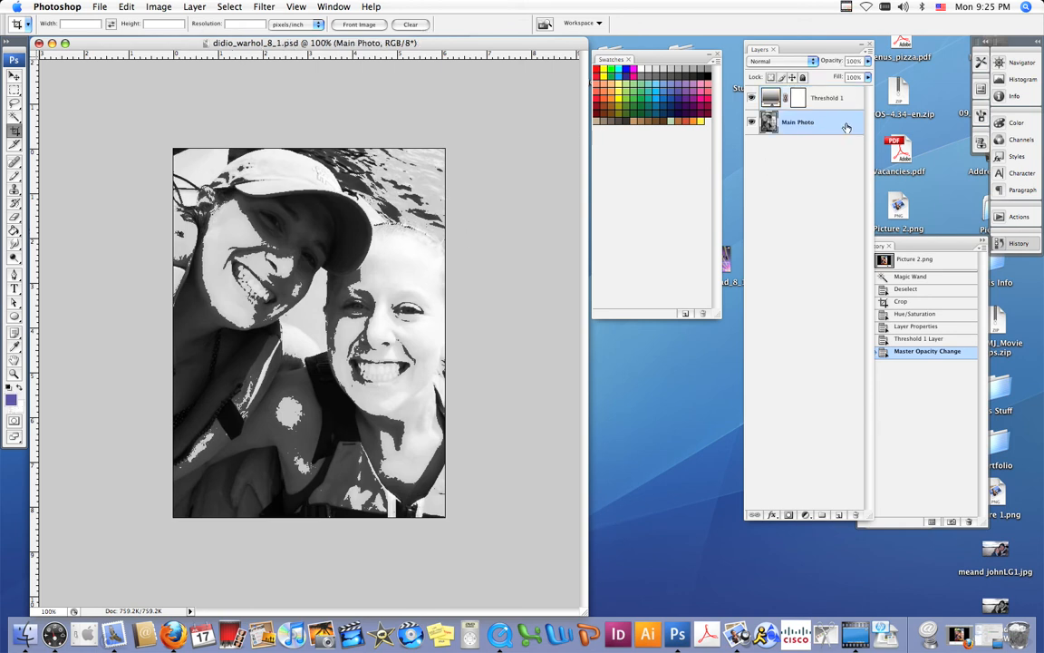
{"action": "left_click_drag", "start_coordinate": [848, 120], "coordinate": [838, 514]}
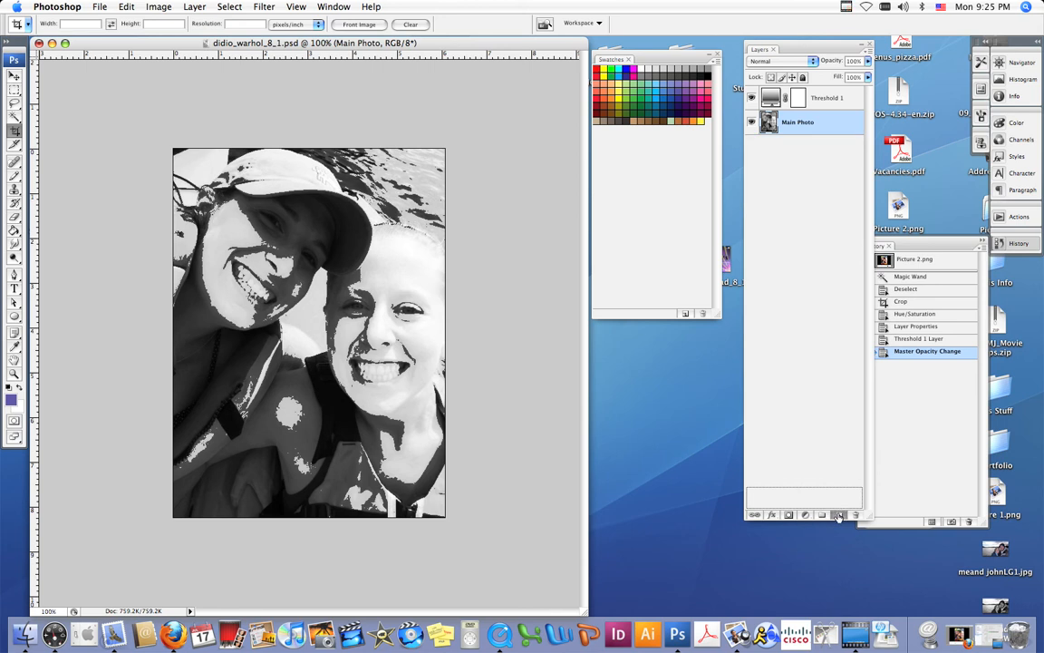
{"action": "left_click_drag", "start_coordinate": [837, 517], "coordinate": [837, 517]}
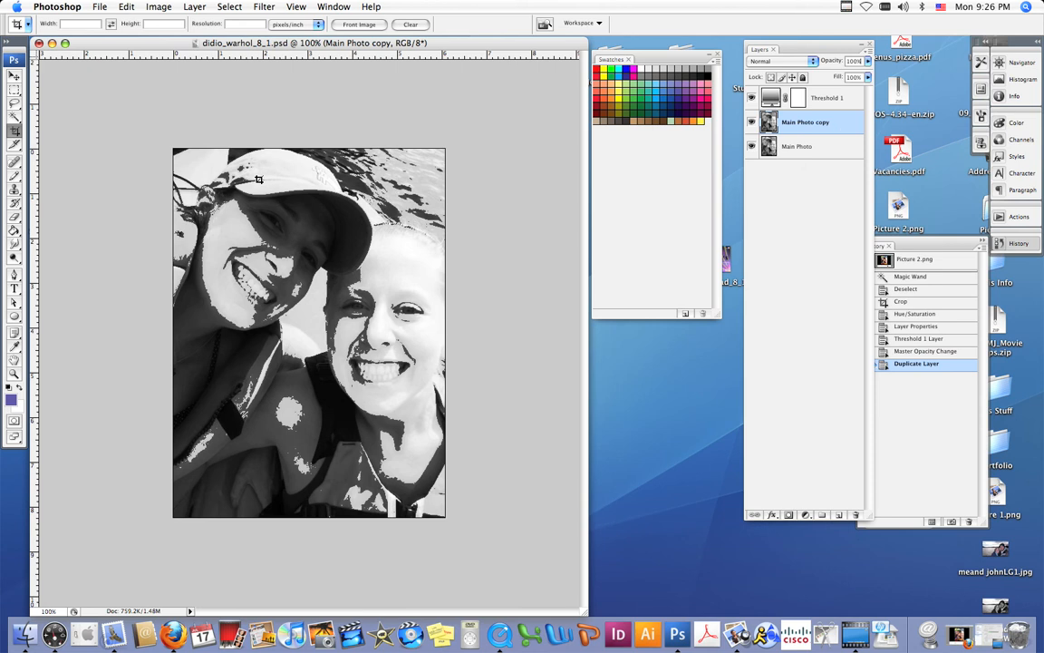
Darken the cheek and face edge of the woman in the cap on the Main Photo copy layer with the Burn tool
{"action": "left_click", "coordinate": [17, 245]}
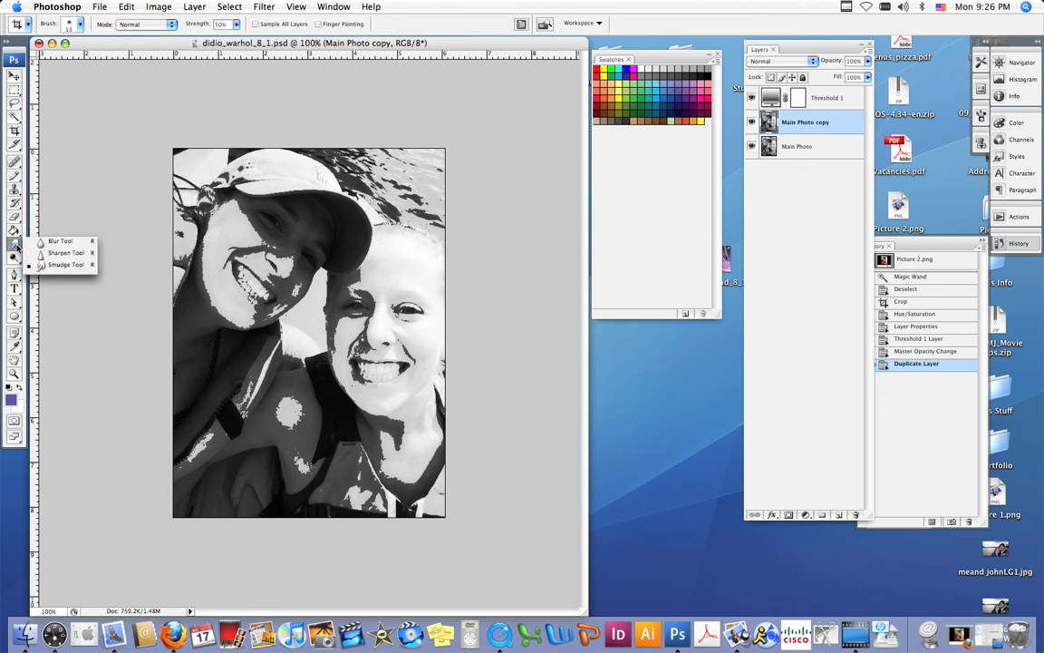
{"action": "left_click_drag", "start_coordinate": [17, 262], "coordinate": [87, 268]}
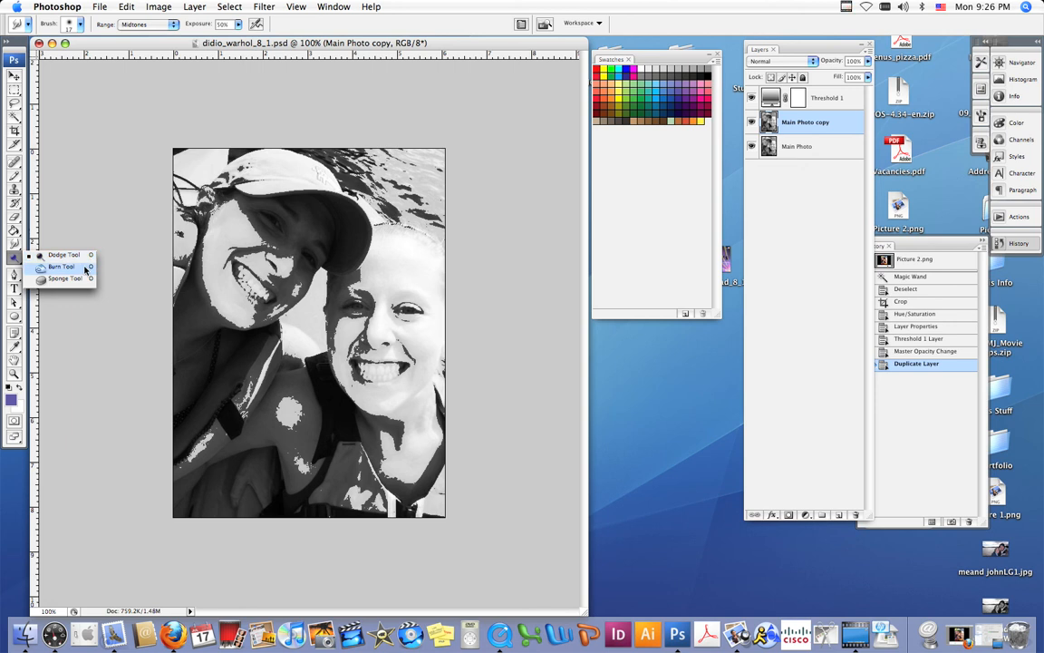
{"action": "left_click_drag", "start_coordinate": [87, 266], "coordinate": [87, 267]}
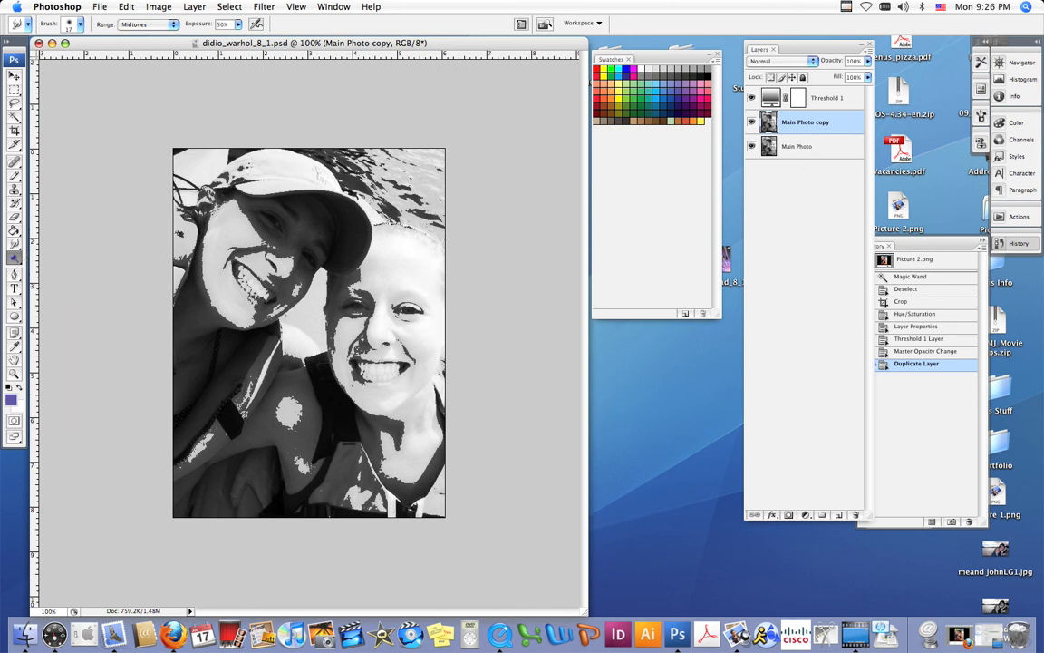
{"action": "mouse_move", "coordinate": [226, 264]}
{"action": "left_mouse_down"}
{"action": "mouse_move", "coordinate": [203, 245]}
{"action": "mouse_move", "coordinate": [201, 261]}
{"action": "mouse_move", "coordinate": [196, 227]}
{"action": "mouse_move", "coordinate": [201, 254]}
{"action": "mouse_move", "coordinate": [180, 237]}
{"action": "mouse_move", "coordinate": [189, 264]}
{"action": "mouse_move", "coordinate": [256, 325]}
{"action": "mouse_move", "coordinate": [179, 277]}
{"action": "left_mouse_up"}
Lighten the capped woman's cheek and face edges and the other woman's brow with the Dodge tool at 50% exposure
{"action": "left_click", "coordinate": [14, 260]}
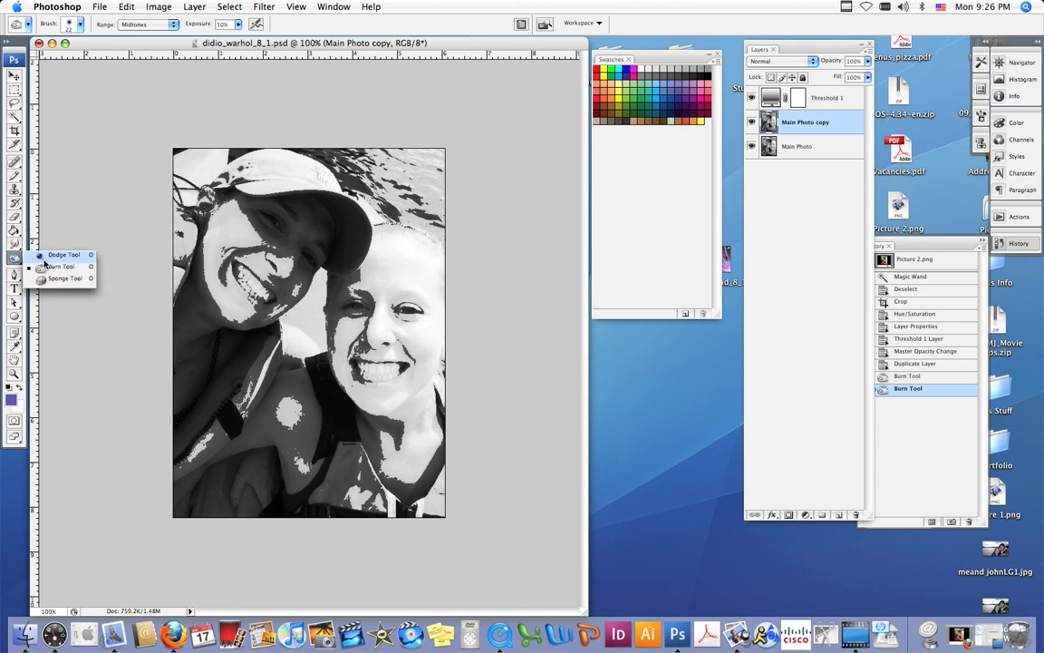
{"action": "left_click", "coordinate": [54, 255]}
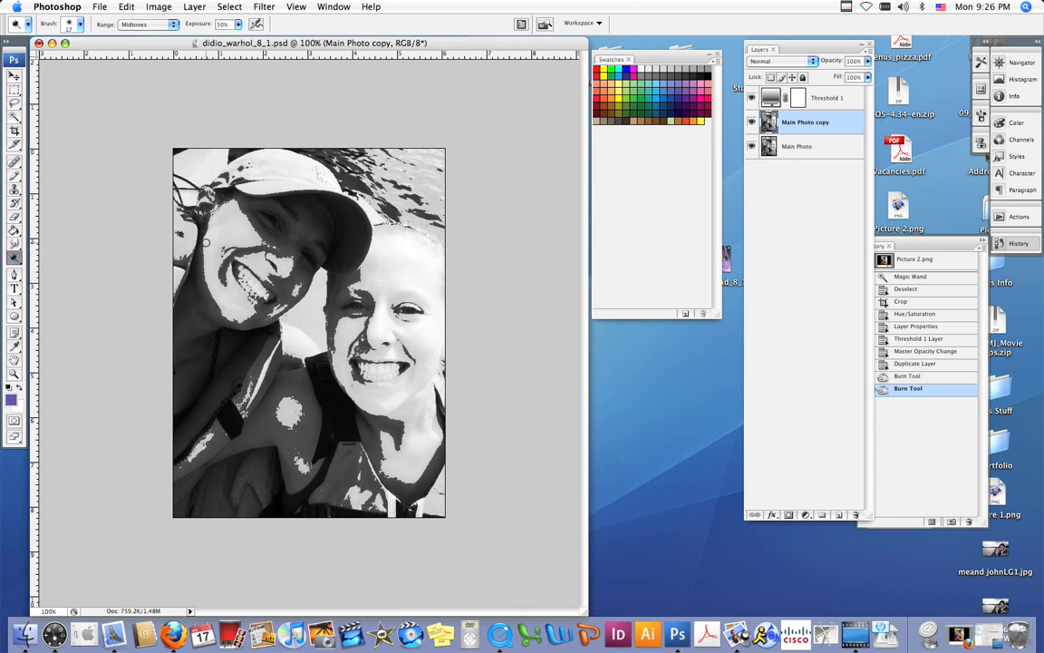
{"action": "mouse_move", "coordinate": [184, 246]}
{"action": "left_mouse_down"}
{"action": "mouse_move", "coordinate": [191, 272]}
{"action": "mouse_move", "coordinate": [225, 288]}
{"action": "mouse_move", "coordinate": [199, 252]}
{"action": "mouse_move", "coordinate": [205, 222]}
{"action": "left_mouse_up"}
{"action": "mouse_move", "coordinate": [204, 222]}
{"action": "left_mouse_down"}
{"action": "mouse_move", "coordinate": [202, 244]}
{"action": "mouse_move", "coordinate": [227, 285]}
{"action": "left_mouse_up"}
{"action": "left_click_drag", "start_coordinate": [226, 285], "coordinate": [235, 286]}
{"action": "mouse_move", "coordinate": [306, 272]}
{"action": "left_mouse_down"}
{"action": "mouse_move", "coordinate": [305, 265]}
{"action": "mouse_move", "coordinate": [308, 275]}
{"action": "left_mouse_up"}
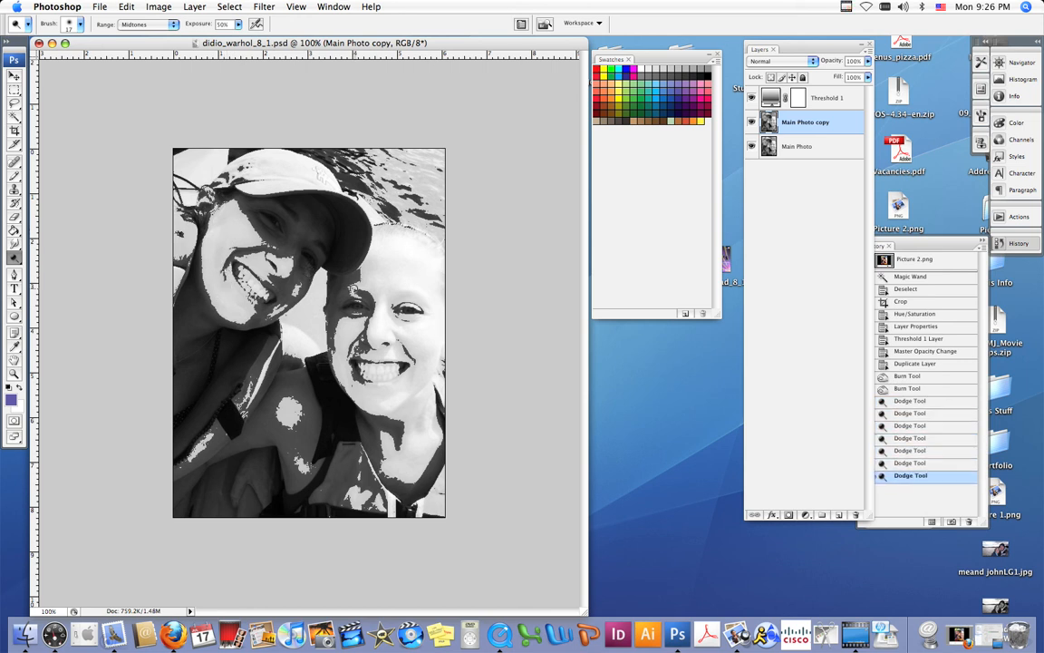
{"action": "left_click", "coordinate": [352, 290]}
{"action": "left_click", "coordinate": [344, 290]}
{"action": "left_click", "coordinate": [338, 294]}
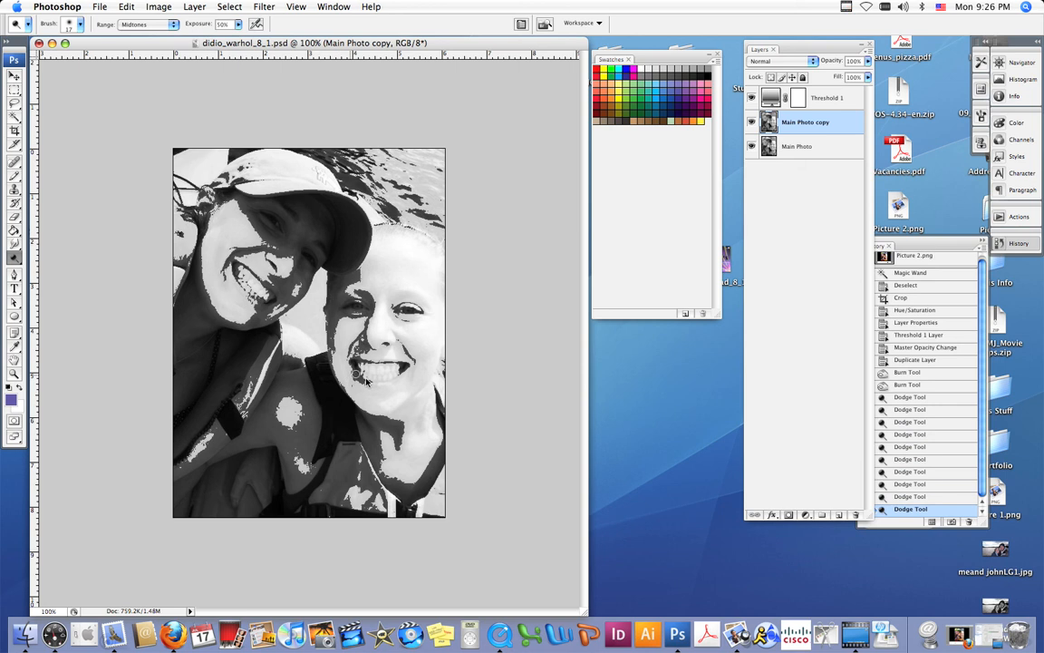
Darken the mouth, chin and eyebrow area of the woman without a cap using the Burn tool
{"action": "left_click", "coordinate": [14, 257]}
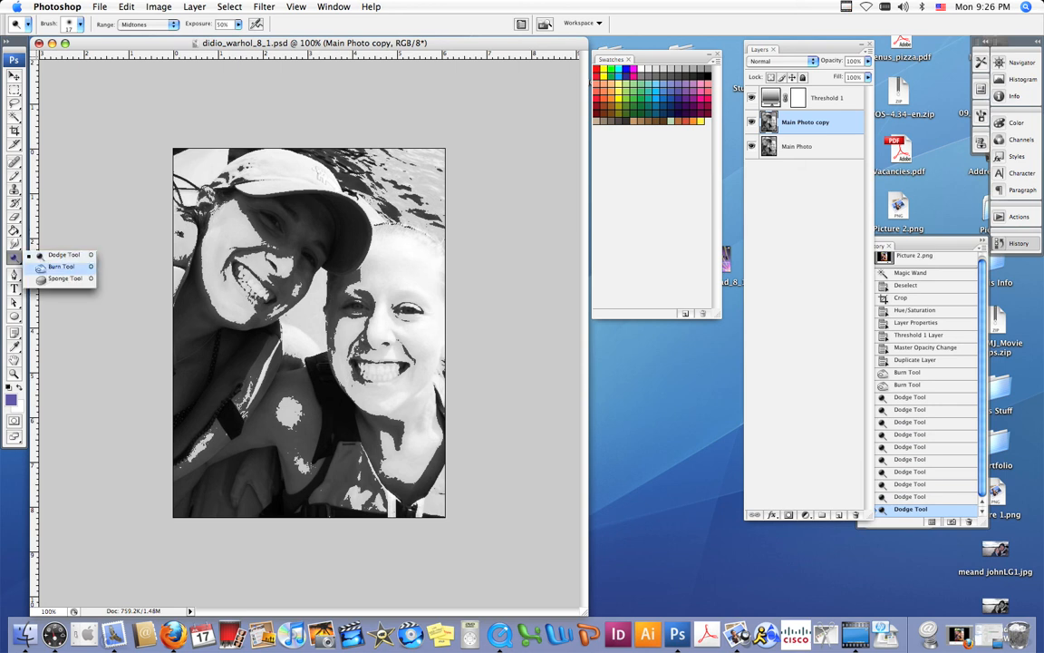
{"action": "left_click", "coordinate": [62, 266]}
{"action": "left_click", "coordinate": [395, 344]}
{"action": "left_click", "coordinate": [363, 370]}
{"action": "left_click", "coordinate": [402, 400]}
{"action": "left_click", "coordinate": [391, 402]}
{"action": "left_click", "coordinate": [413, 291]}
{"action": "left_click", "coordinate": [410, 289]}
{"action": "left_click", "coordinate": [412, 292]}
{"action": "left_click", "coordinate": [417, 297]}
{"action": "left_click", "coordinate": [423, 297]}
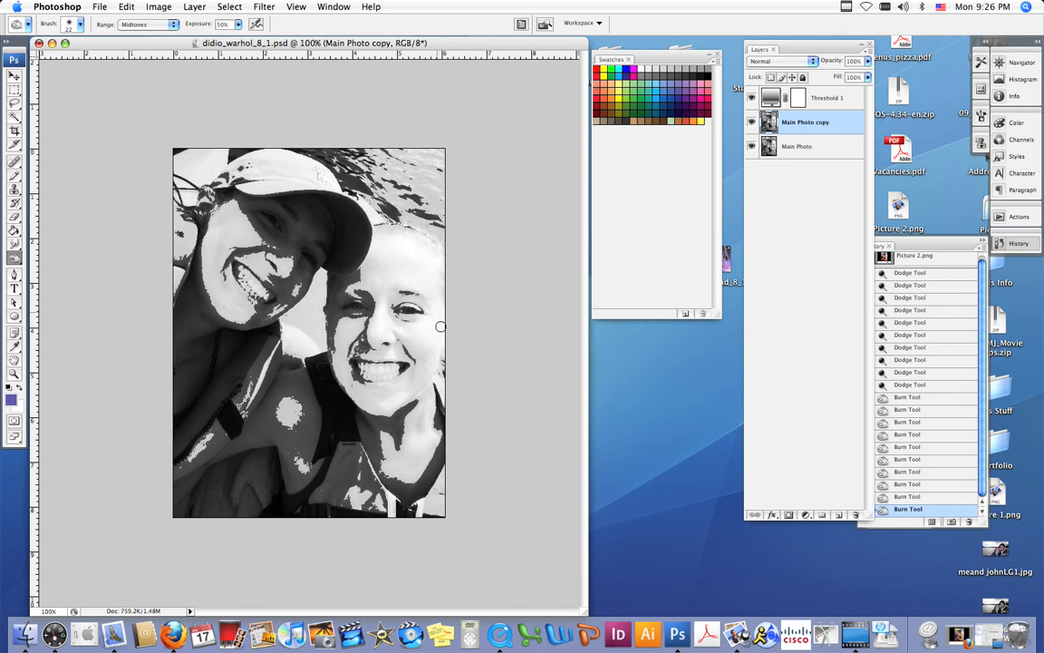
Burn the area above both eyebrows and along the cap brim and hairline of the woman without a cap
{"action": "left_click", "coordinate": [359, 285]}
{"action": "left_click", "coordinate": [413, 280]}
{"action": "left_click", "coordinate": [353, 207]}
{"action": "left_click", "coordinate": [348, 206]}
{"action": "left_click", "coordinate": [343, 212]}
{"action": "left_click", "coordinate": [344, 216]}
{"action": "left_click", "coordinate": [364, 206]}
{"action": "left_click", "coordinate": [367, 208]}
{"action": "left_click", "coordinate": [384, 215]}
{"action": "left_click", "coordinate": [388, 222]}
{"action": "left_click", "coordinate": [394, 228]}
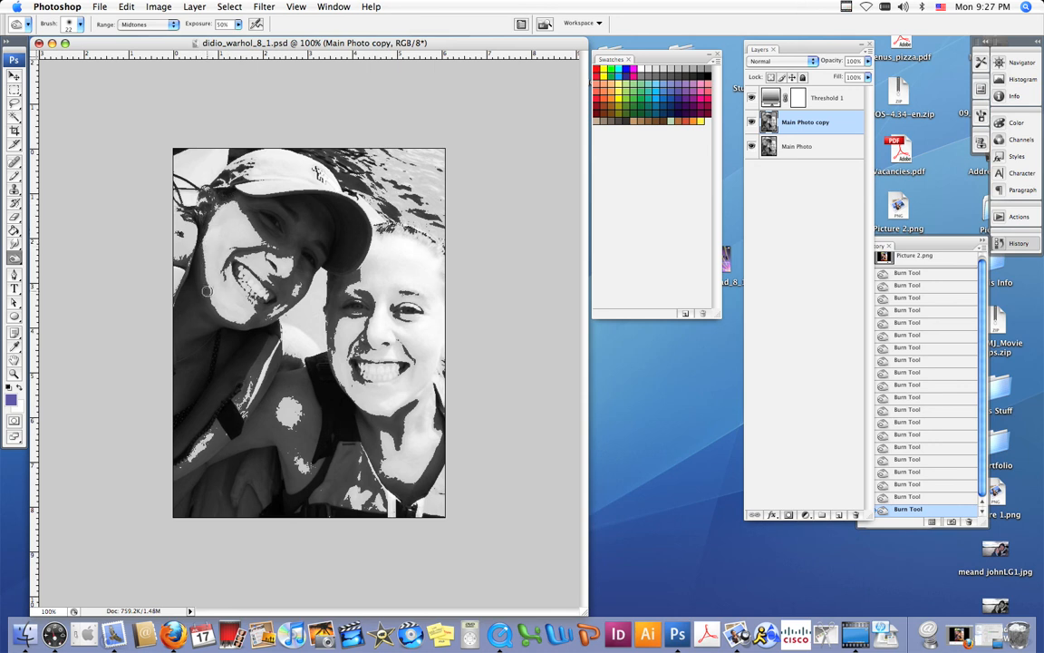
Lighten the jawline and chin of the woman in the cap with the Dodge tool
{"action": "left_click_drag", "start_coordinate": [16, 258], "coordinate": [50, 257]}
{"action": "mouse_move", "coordinate": [200, 279]}
{"action": "left_mouse_down"}
{"action": "mouse_move", "coordinate": [221, 313]}
{"action": "mouse_move", "coordinate": [208, 302]}
{"action": "mouse_move", "coordinate": [201, 245]}
{"action": "mouse_move", "coordinate": [212, 306]}
{"action": "mouse_move", "coordinate": [208, 296]}
{"action": "mouse_move", "coordinate": [239, 321]}
{"action": "mouse_move", "coordinate": [214, 315]}
{"action": "mouse_move", "coordinate": [264, 318]}
{"action": "left_mouse_up"}
{"action": "left_click_drag", "start_coordinate": [266, 318], "coordinate": [239, 323]}
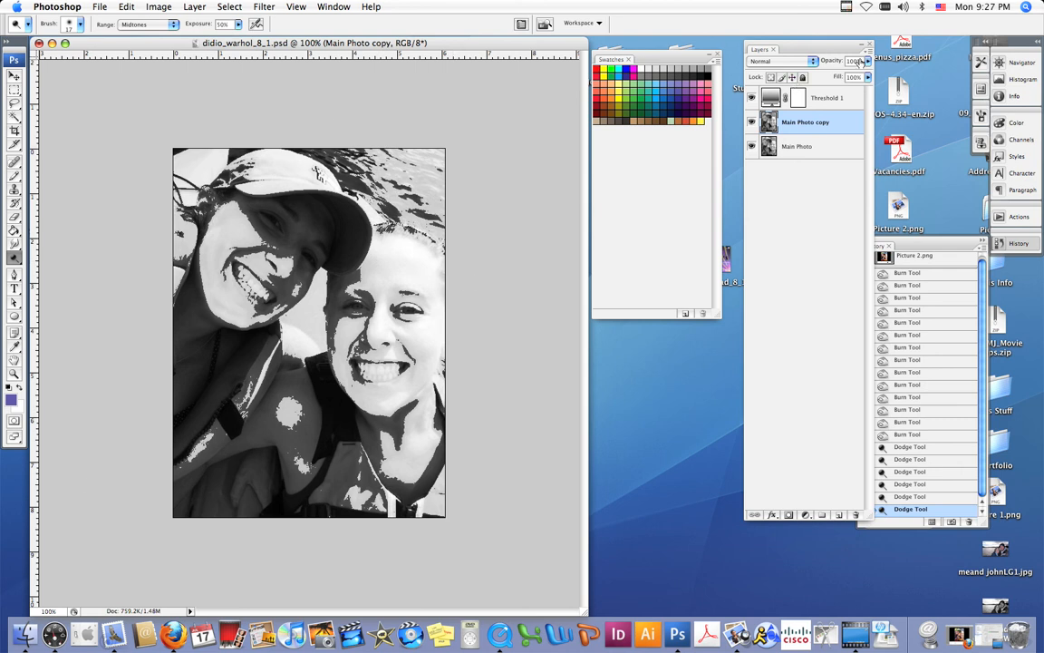
Set the Threshold 1 layer's opacity to 100% and save the document
{"action": "left_click", "coordinate": [764, 91]}
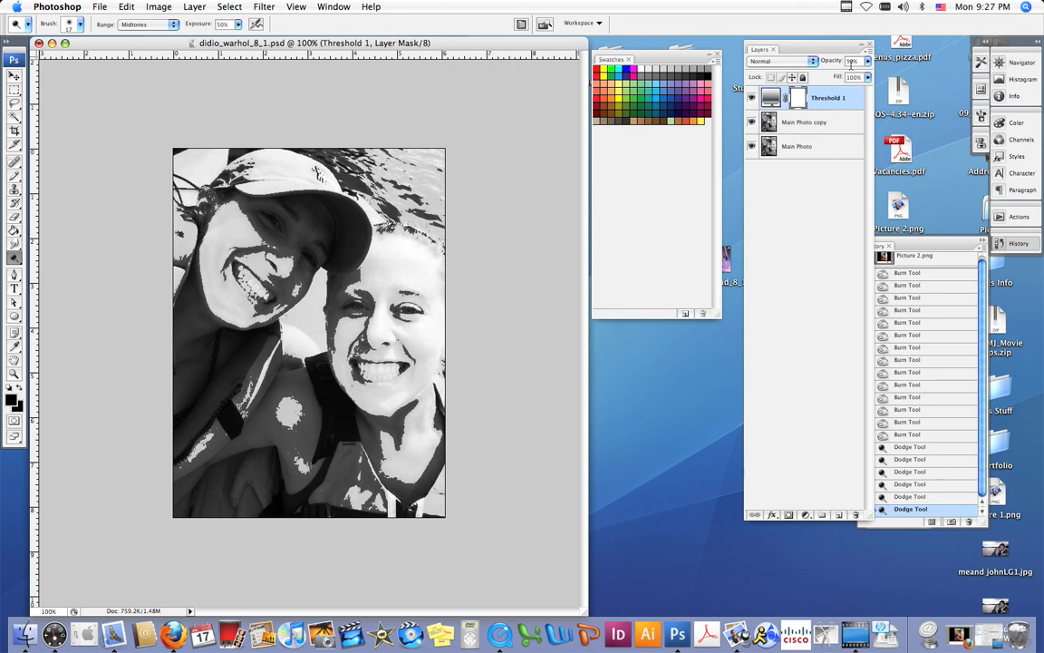
{"action": "type", "text": "100"}
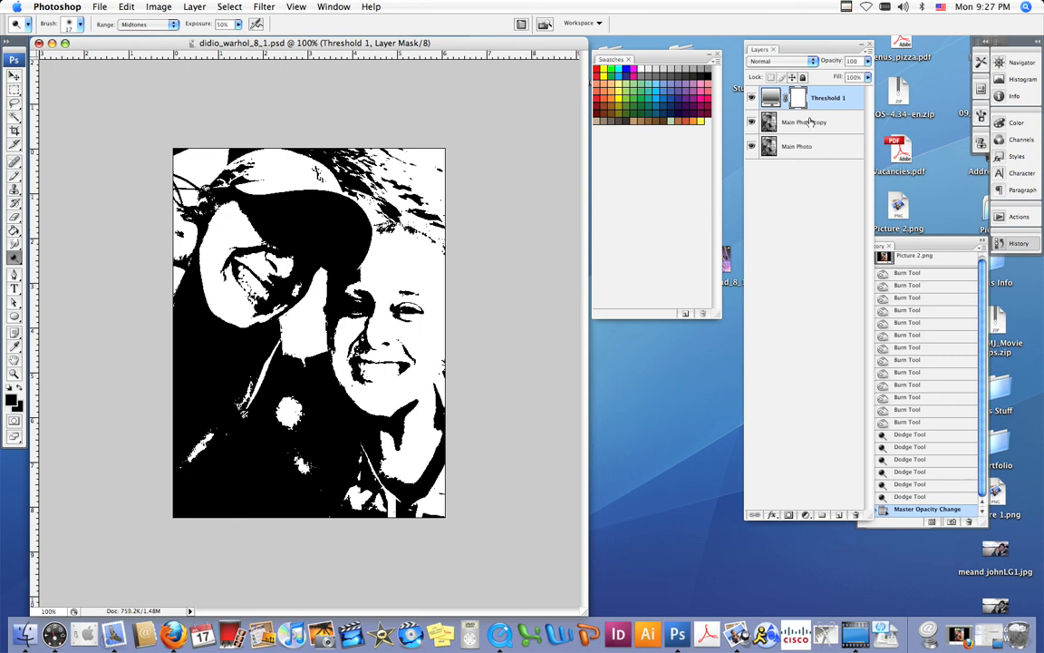
{"action": "key", "text": "super+s"}
Select the image's black areas with Color Range using Sampled Colors at fuzziness 50, and add a new layer above Threshold 1
{"action": "left_click", "coordinate": [851, 100]}
{"action": "left_click", "coordinate": [229, 7]}
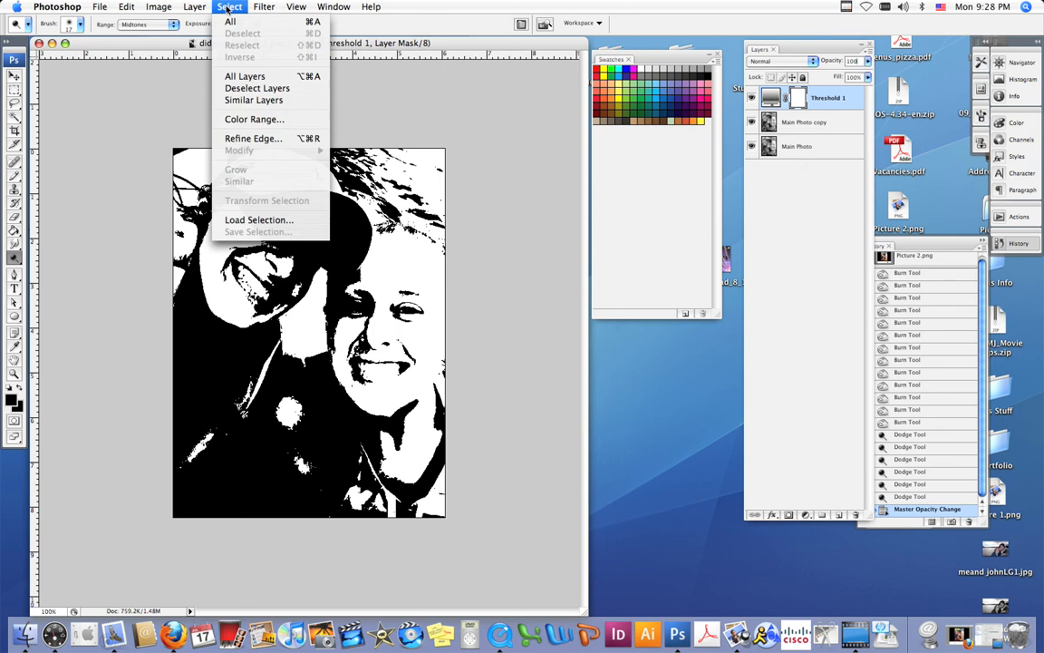
{"action": "left_click", "coordinate": [247, 121]}
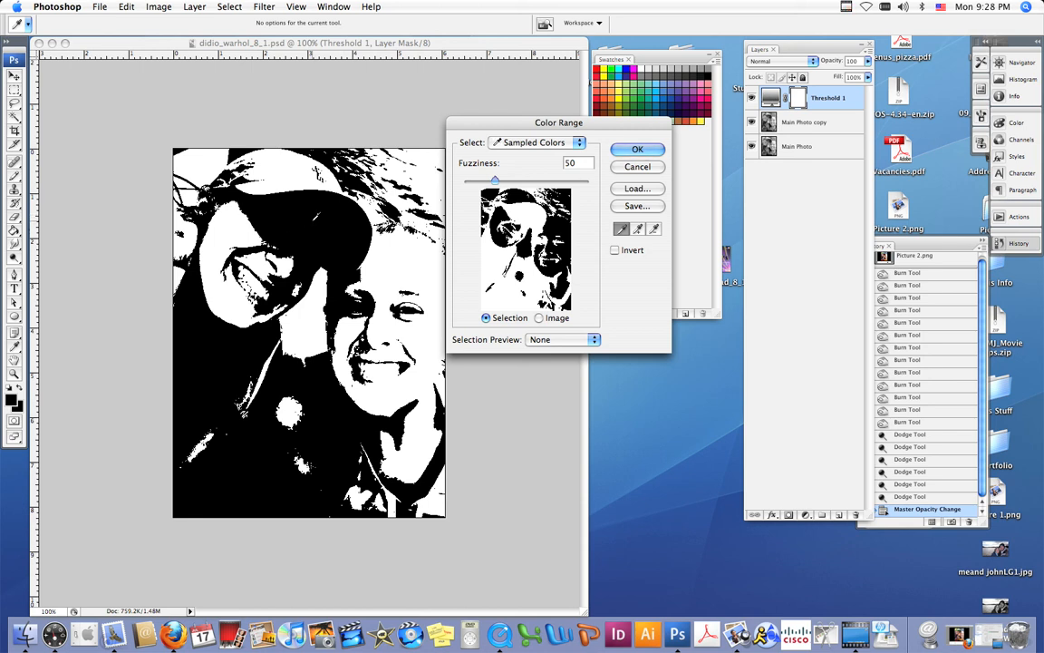
{"action": "left_click", "coordinate": [637, 149]}
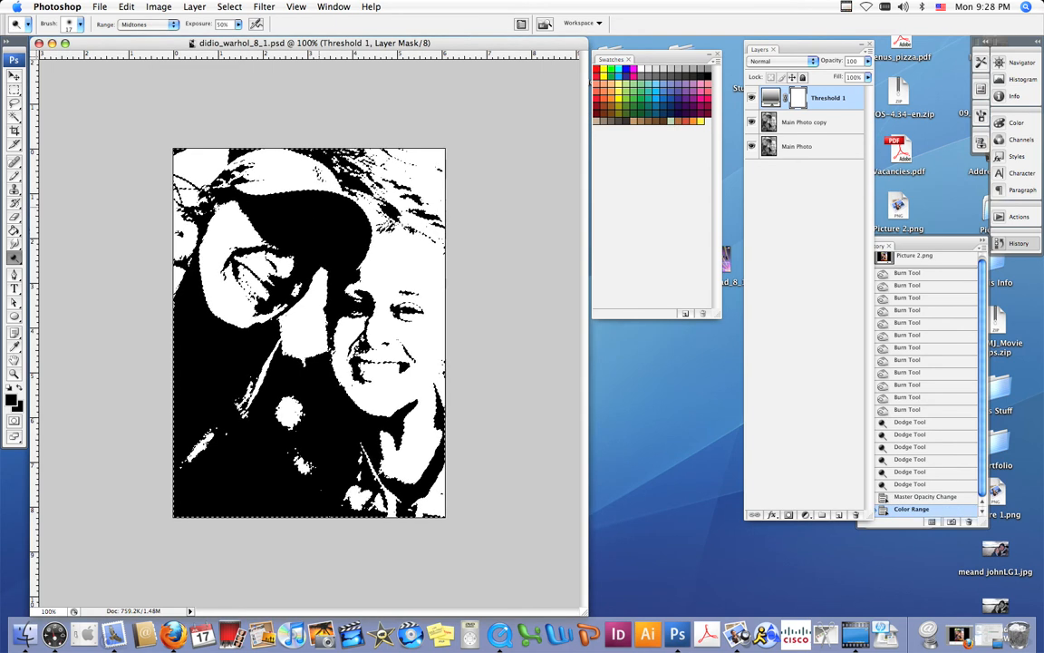
{"action": "key", "text": "super+equal"}
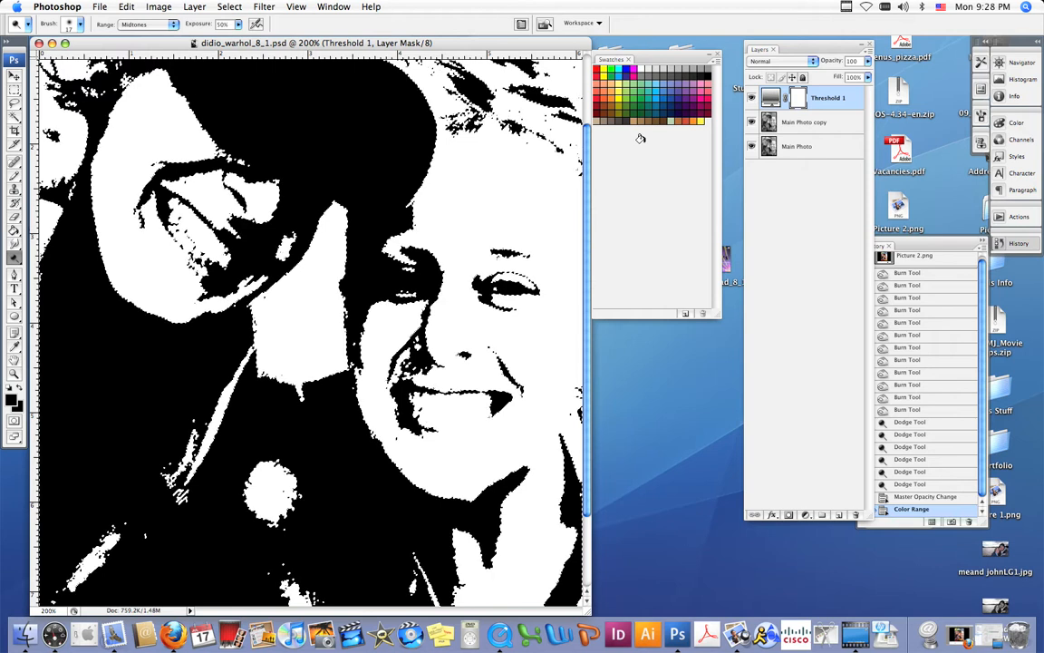
{"action": "left_click", "coordinate": [839, 515]}
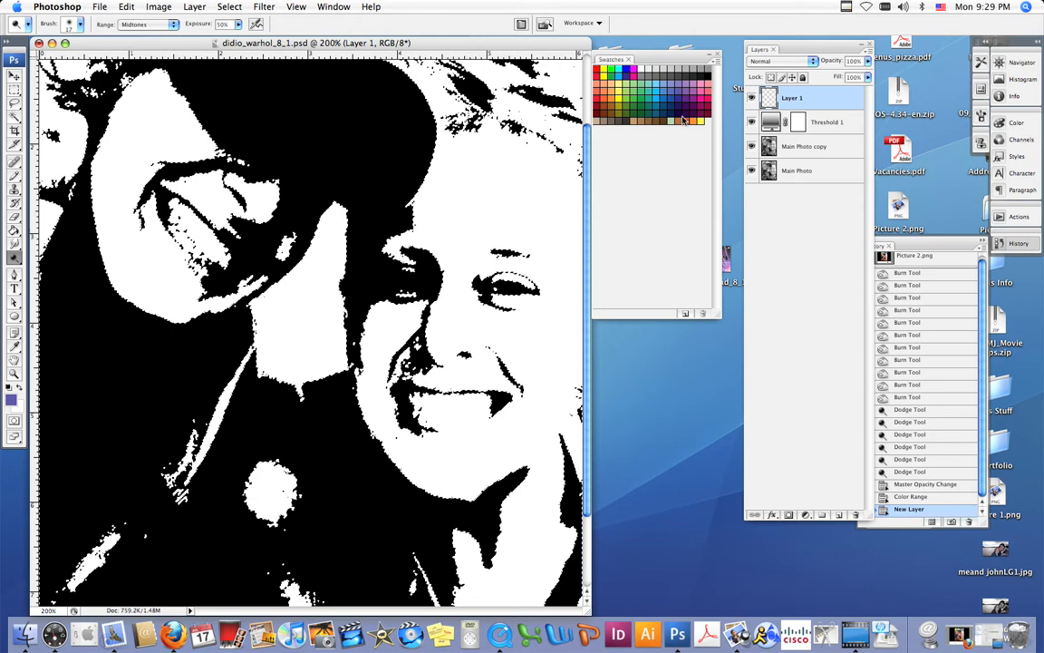
Set the foreground color to a green swatch and invert the selection to cover the white areas
{"action": "left_click_drag", "start_coordinate": [611, 52], "coordinate": [623, 52]}
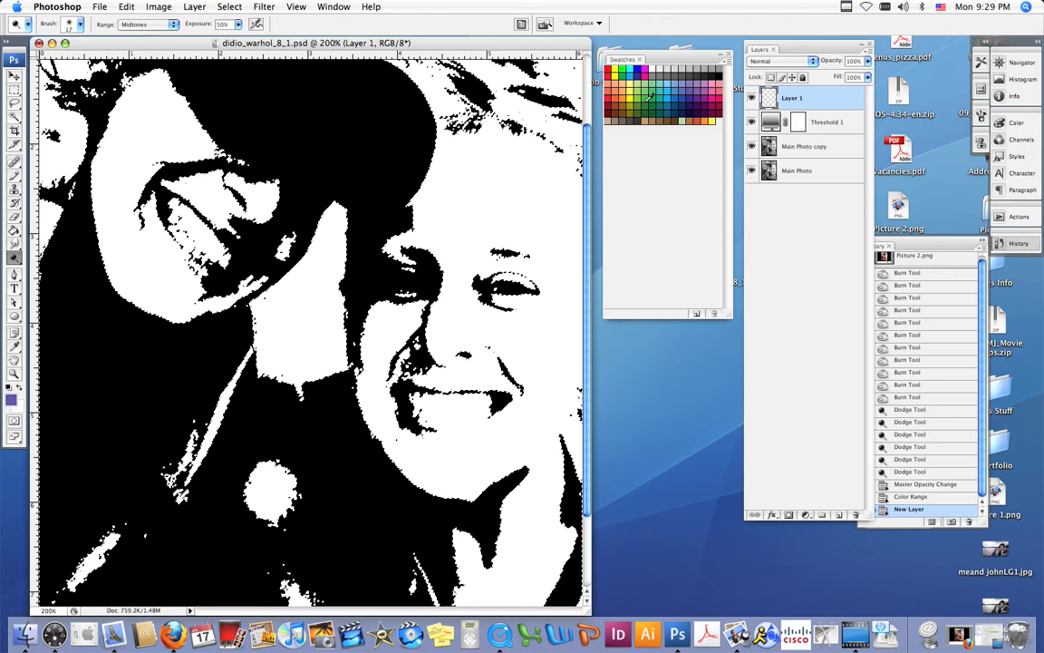
{"action": "left_click", "coordinate": [342, 9]}
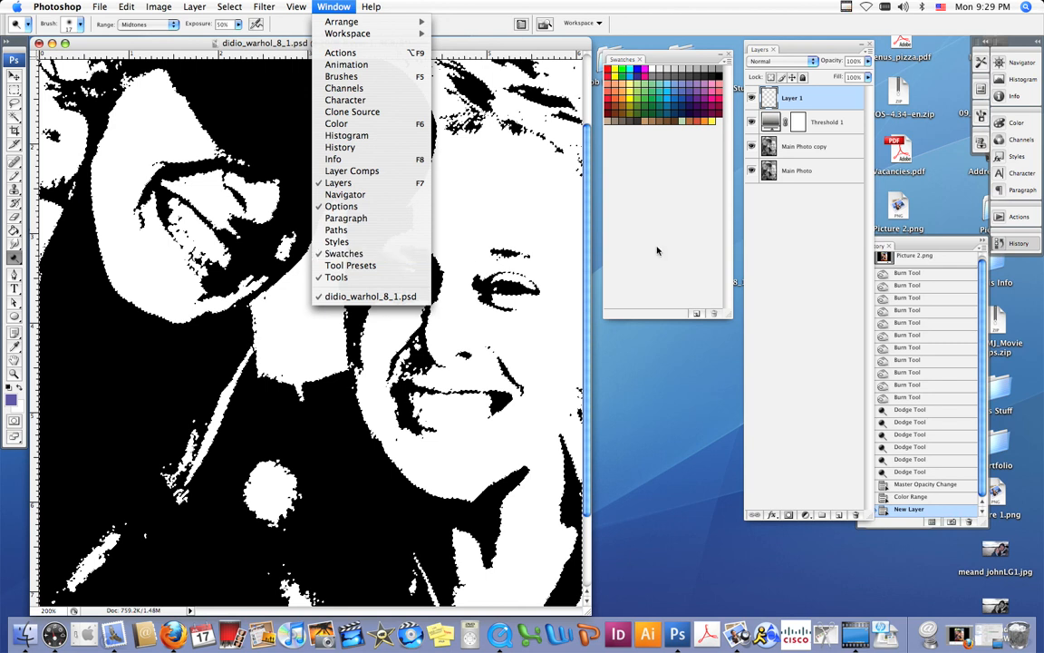
{"action": "left_click", "coordinate": [662, 159]}
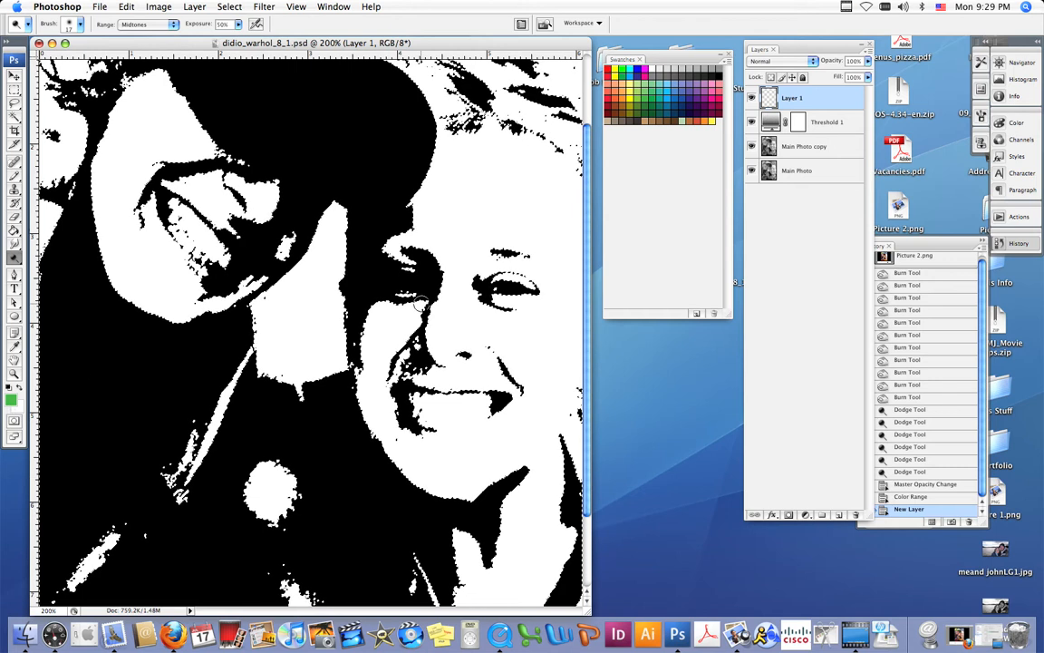
{"action": "left_click", "coordinate": [229, 6]}
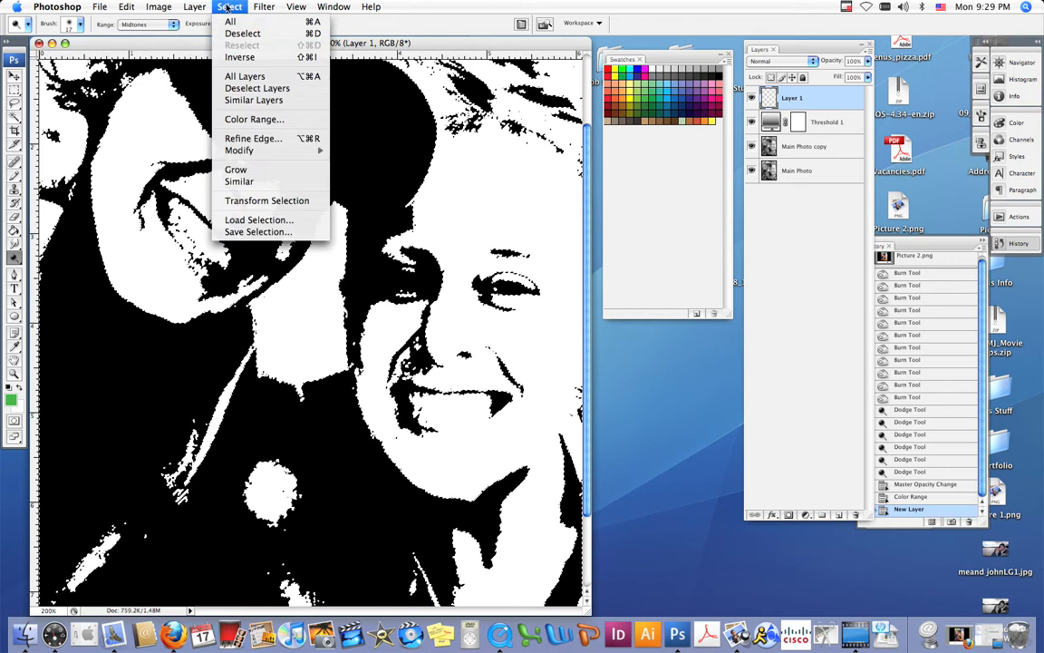
{"action": "left_click", "coordinate": [242, 57]}
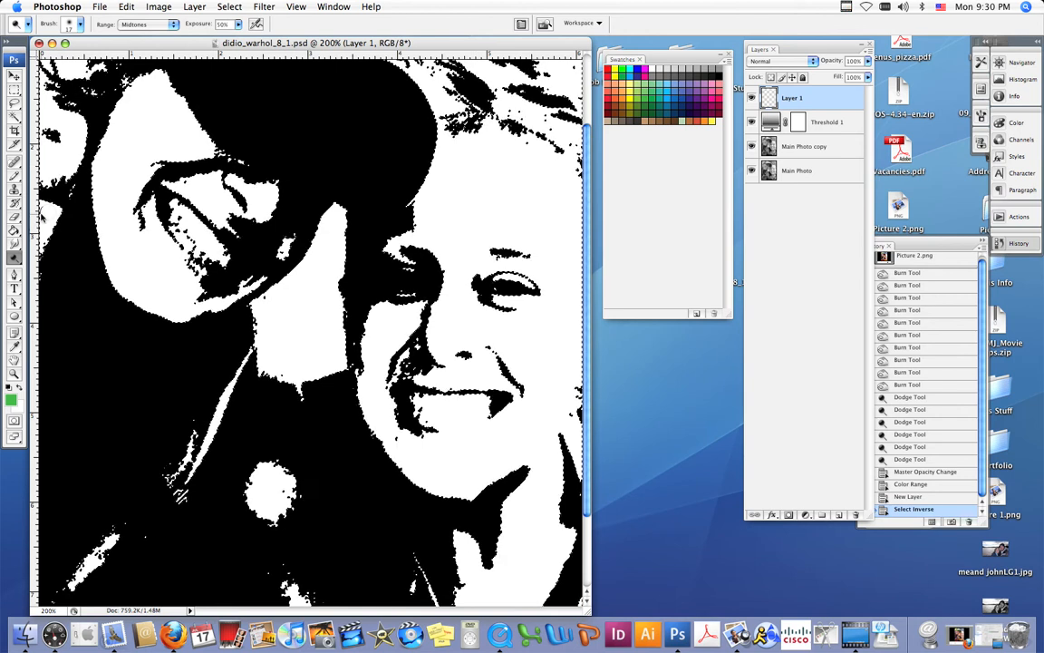
Try filling the selected white areas on Layer 1 with green using the Paint Bucket tool, and undo that fill
{"action": "left_click", "coordinate": [13, 231]}
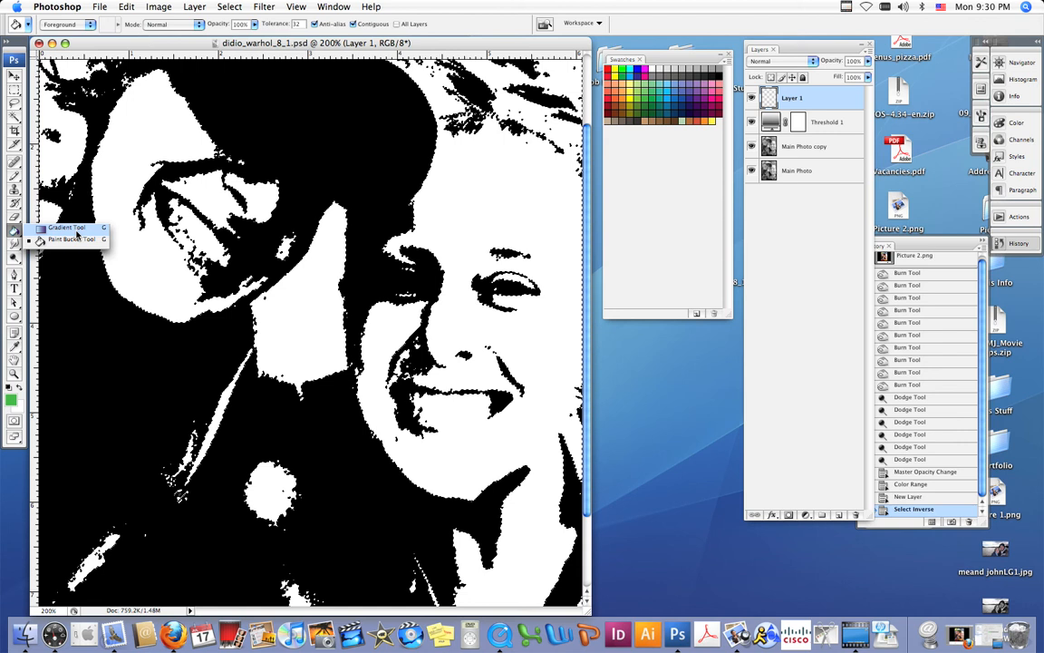
{"action": "key", "text": "shift+g"}
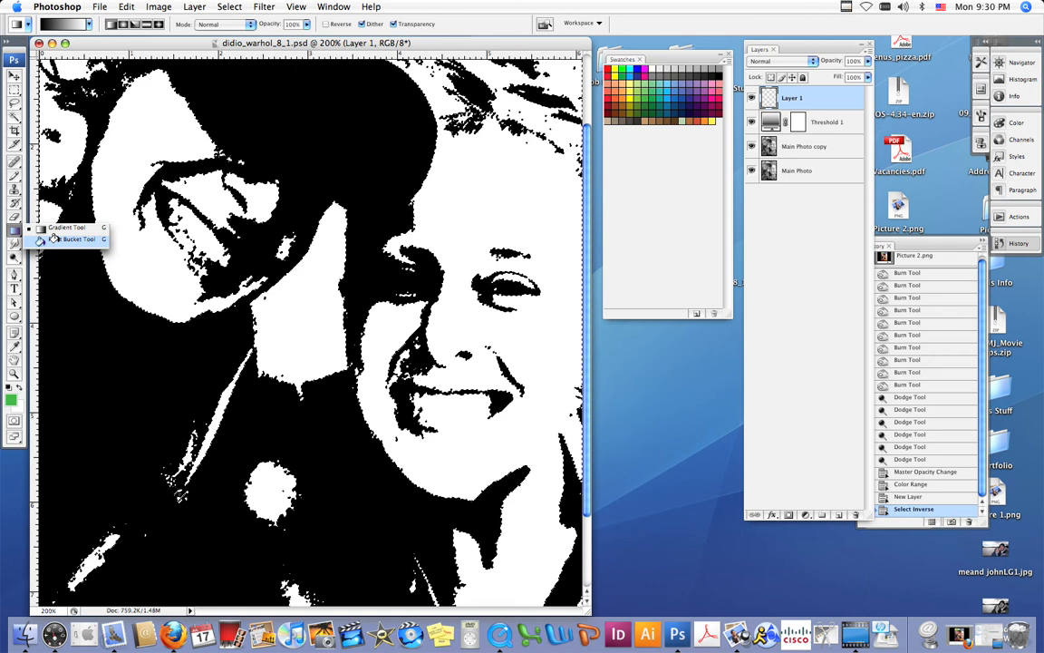
{"action": "left_click", "coordinate": [73, 239]}
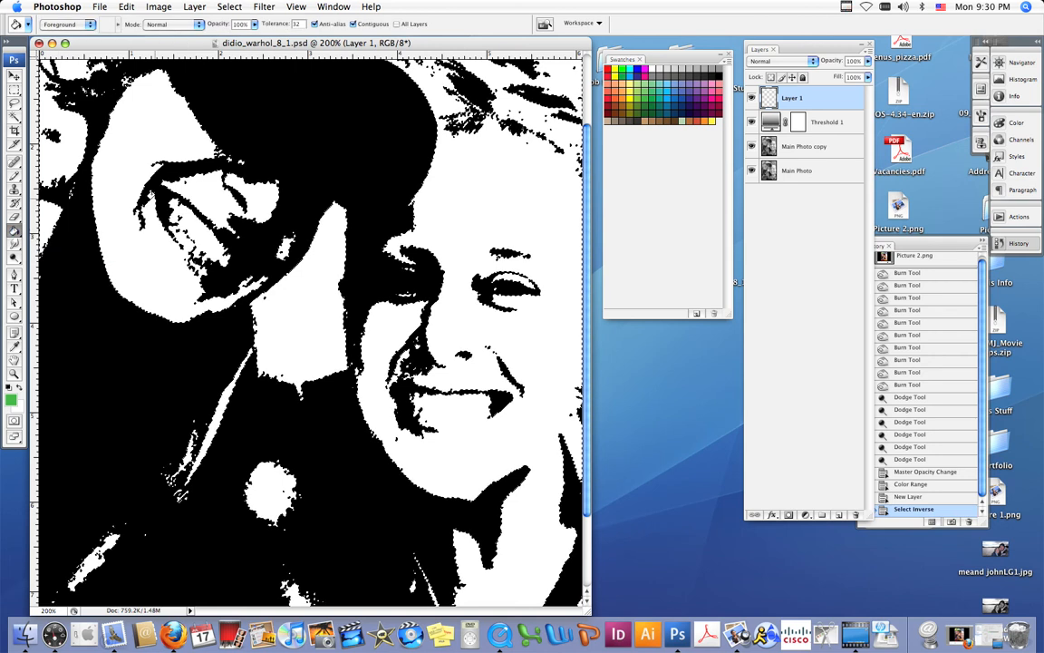
{"action": "left_click", "coordinate": [141, 108]}
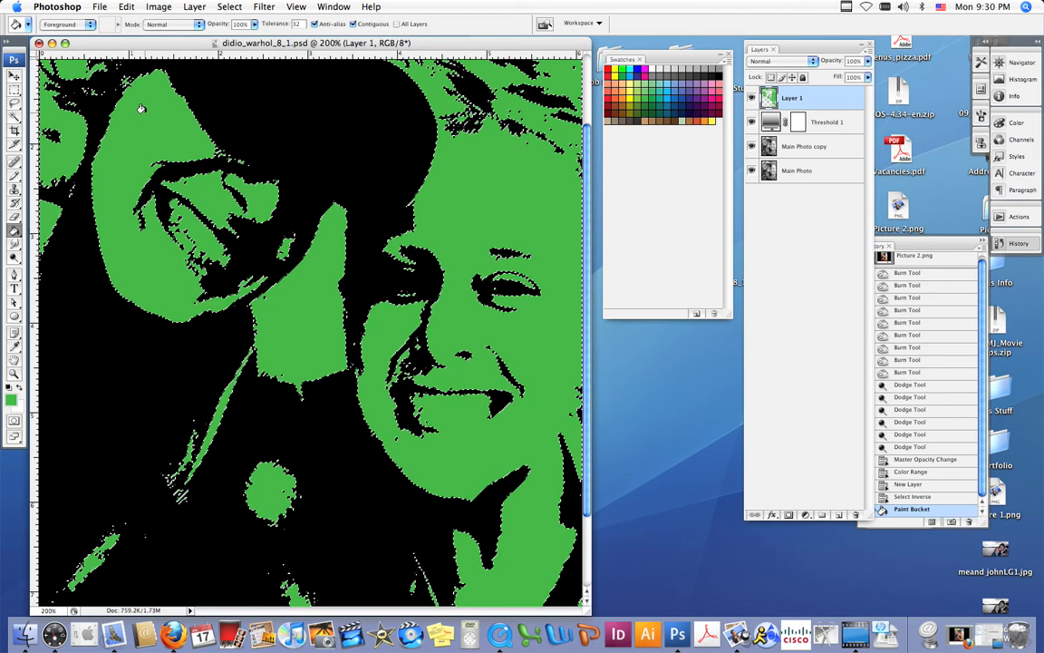
{"action": "key", "text": "super+minus"}
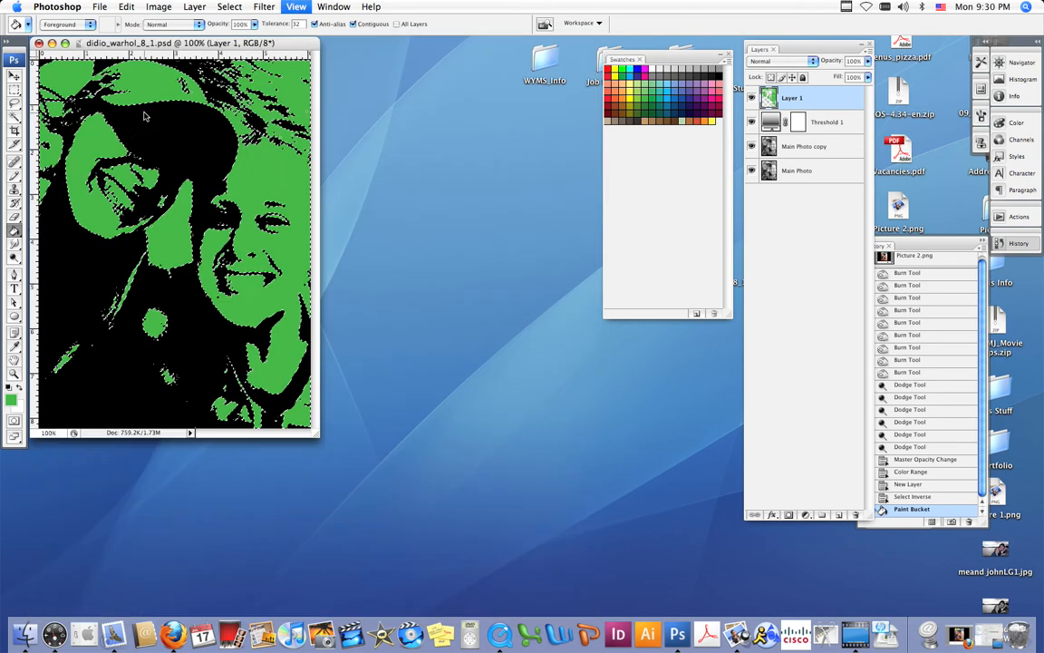
{"action": "left_click_drag", "start_coordinate": [316, 434], "coordinate": [569, 552]}
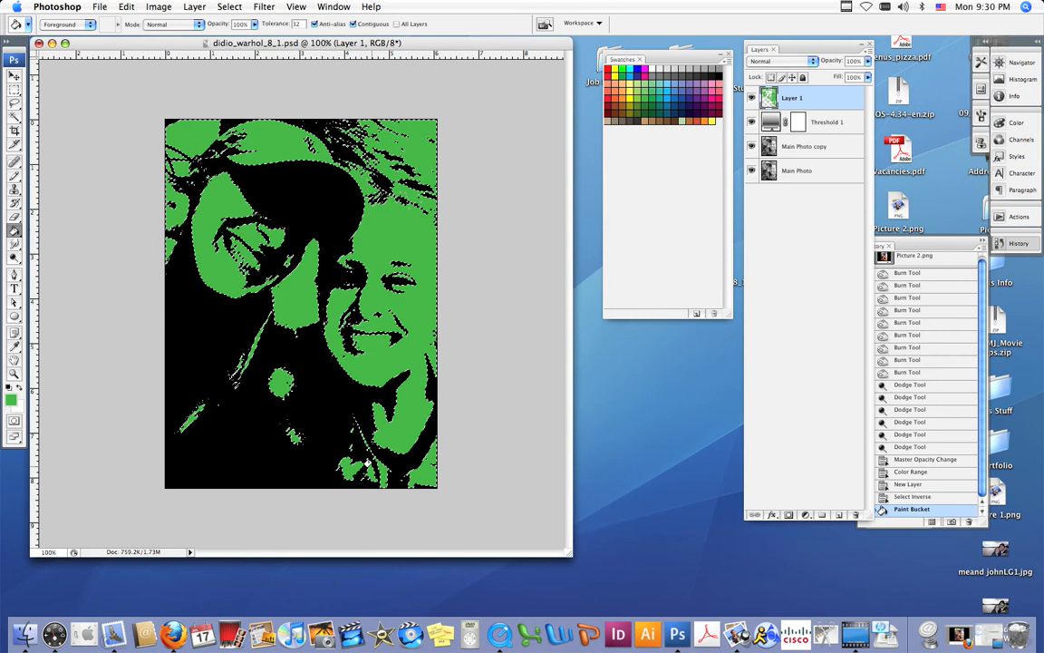
{"action": "key", "text": "super+z"}
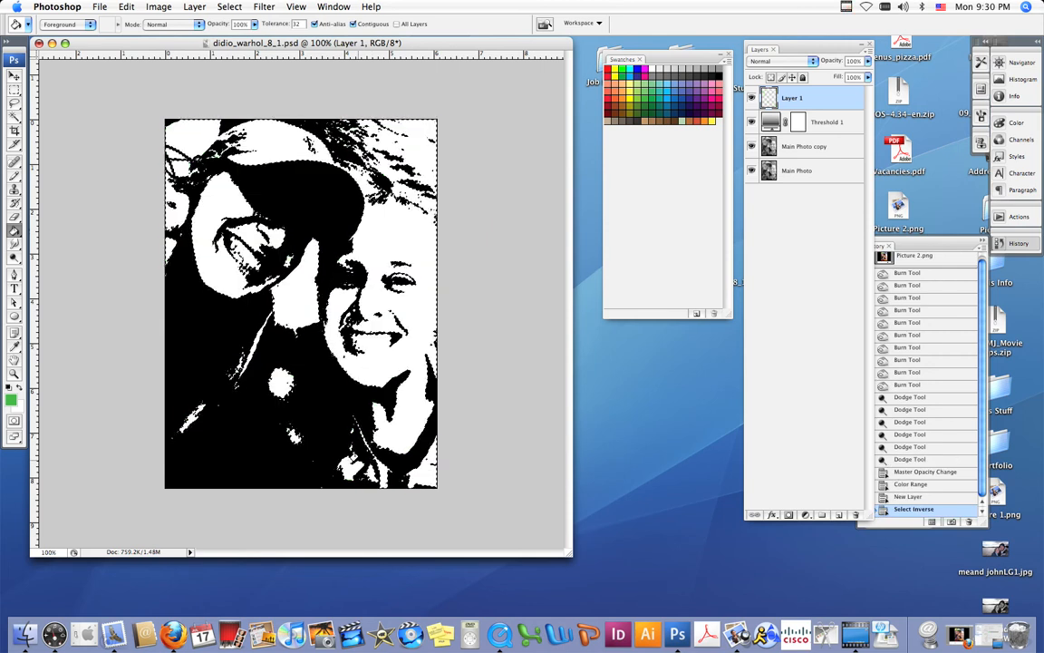
Fill the selection on Layer 1 with the green Foreground Color in Normal mode at 100% opacity, and save the document
{"action": "left_click", "coordinate": [119, 7]}
{"action": "left_click", "coordinate": [165, 187]}
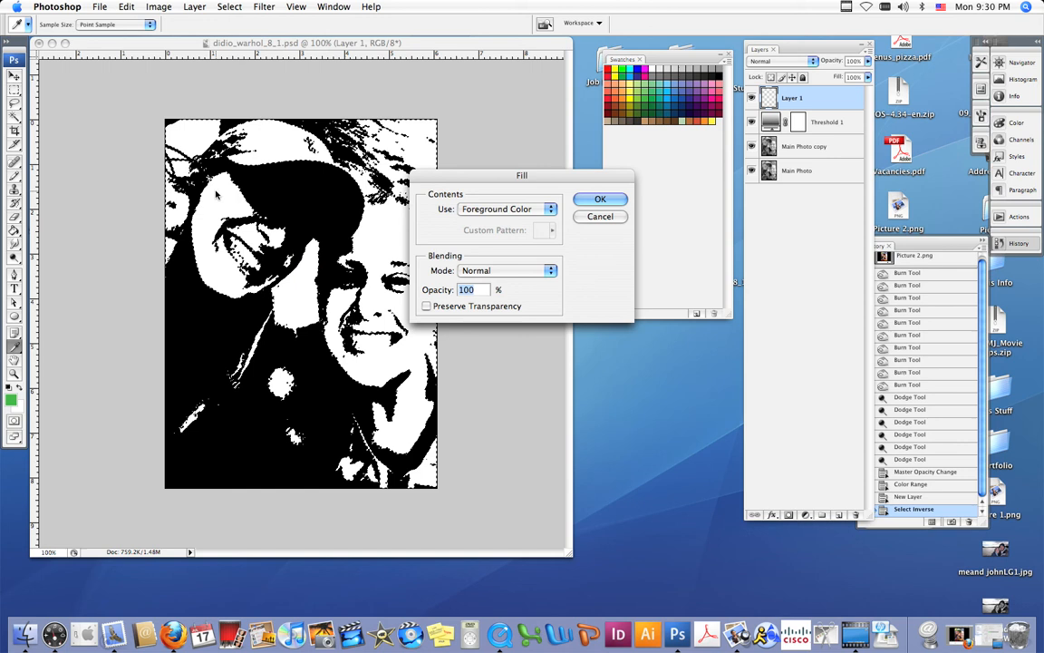
{"action": "left_click", "coordinate": [467, 208]}
{"action": "left_click", "coordinate": [506, 213]}
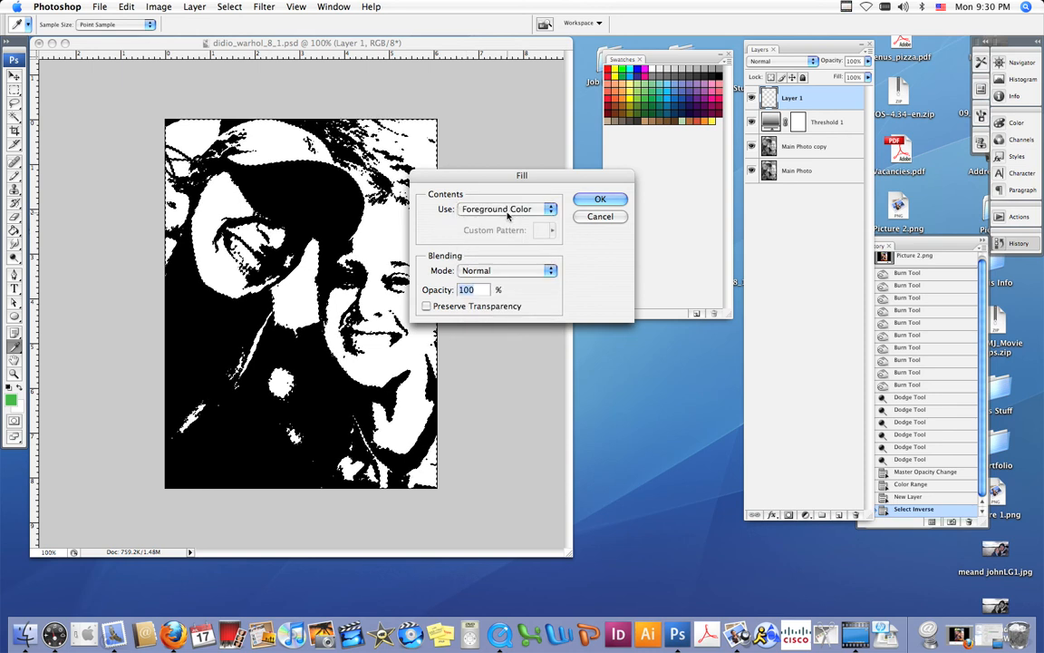
{"action": "left_click", "coordinate": [599, 198]}
{"action": "key", "text": "g"}
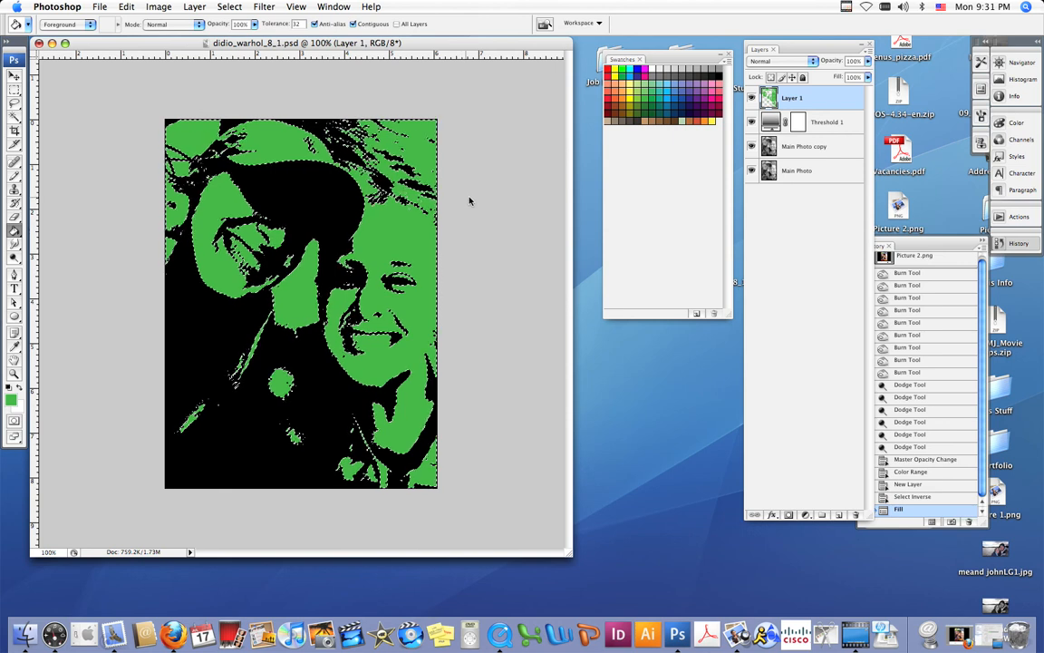
{"action": "left_click", "coordinate": [100, 8]}
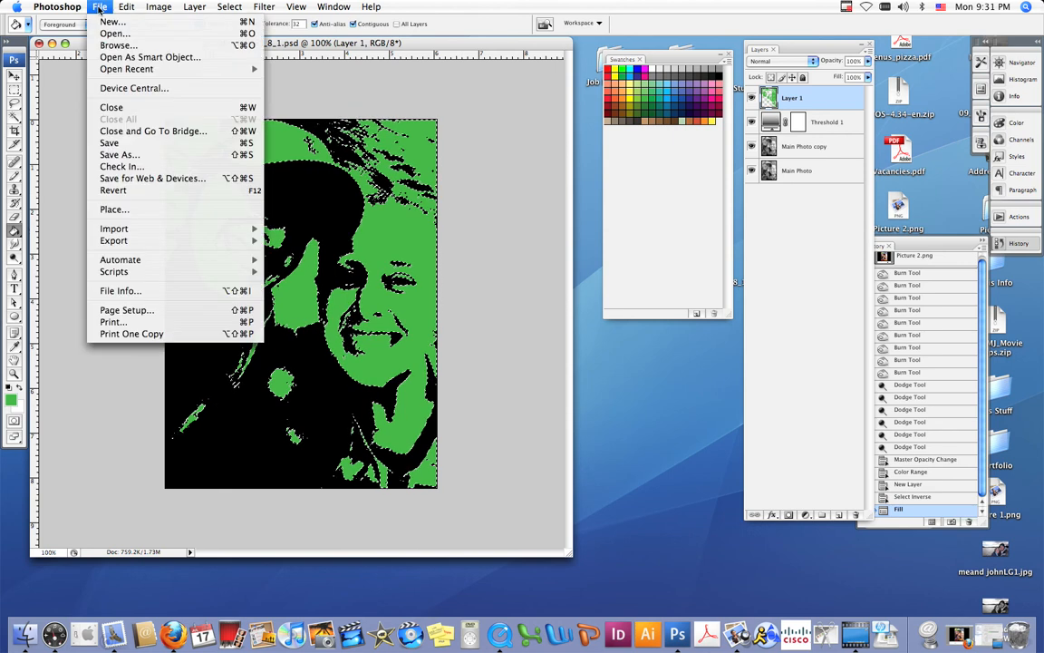
{"action": "left_click", "coordinate": [111, 143]}
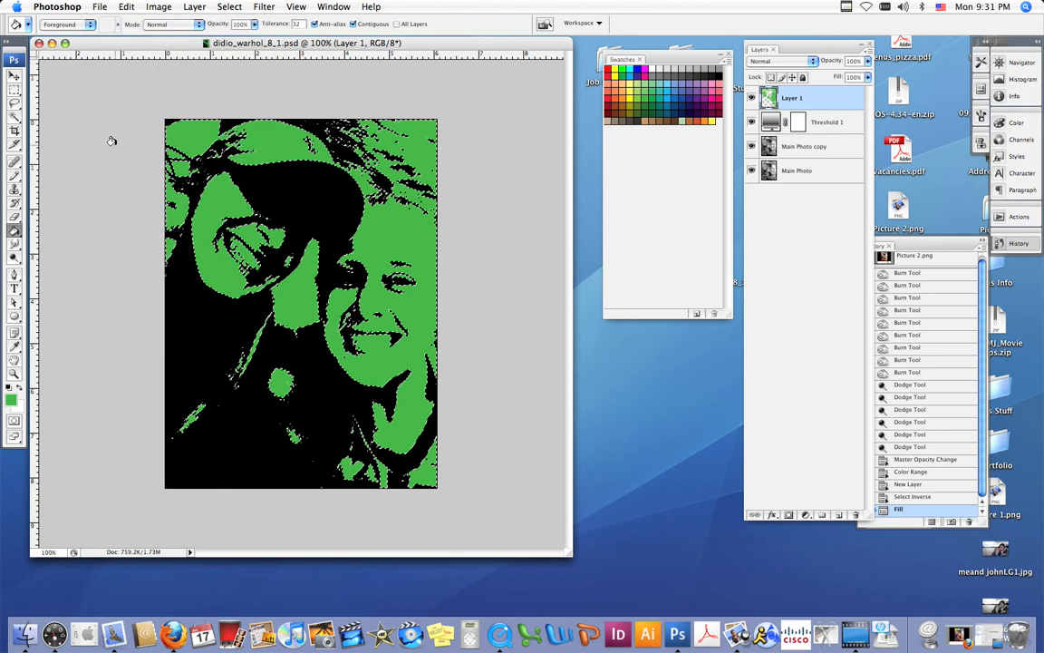